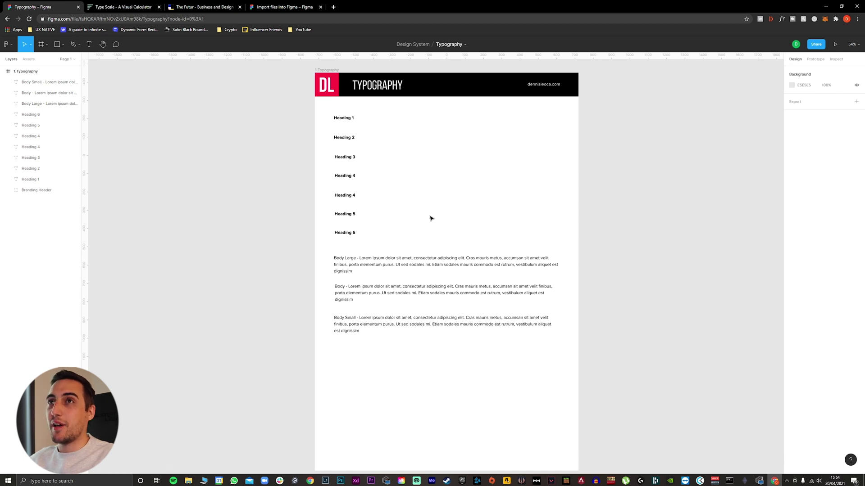
- Switch from Figma to the 'Type Scale - A Visual Calculator' browser tab
{"action": "left_click", "coordinate": [124, 7]}
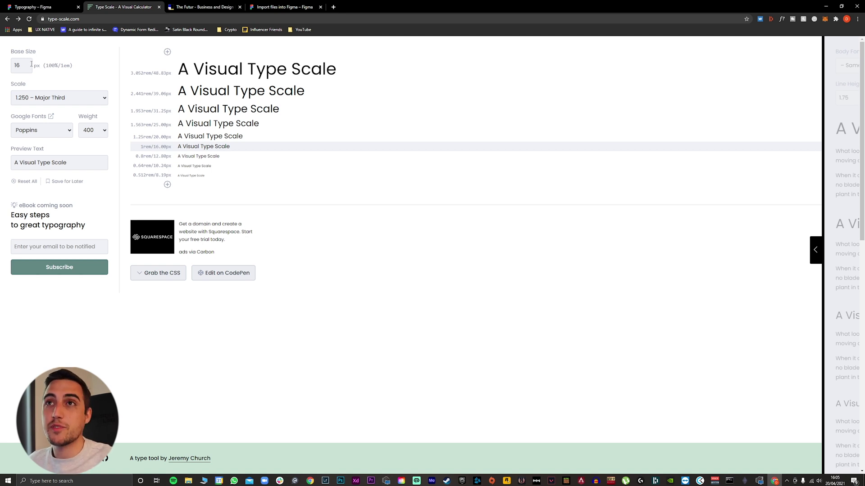
- Change the type-scale base size from 16 to 14 px, then browse The Futur's site for reference
{"action": "left_click_drag", "start_coordinate": [10, 51], "coordinate": [58, 42]}
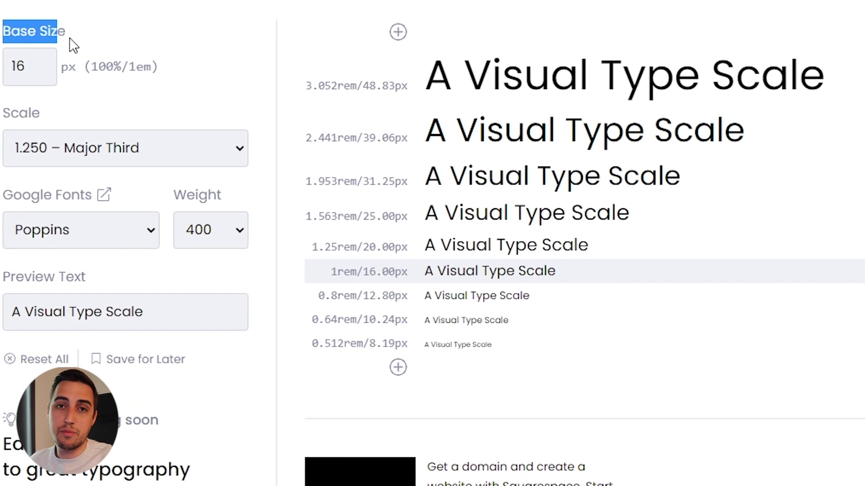
{"action": "left_click", "coordinate": [50, 62]}
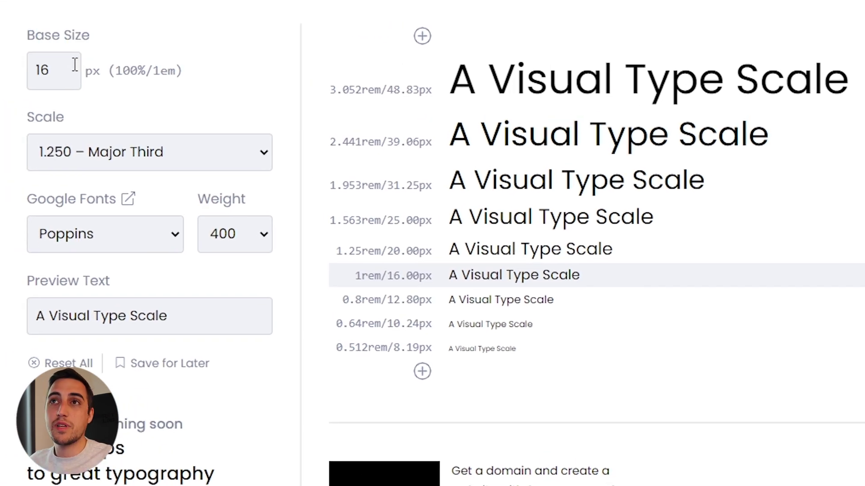
{"action": "left_click_drag", "start_coordinate": [73, 66], "coordinate": [33, 64]}
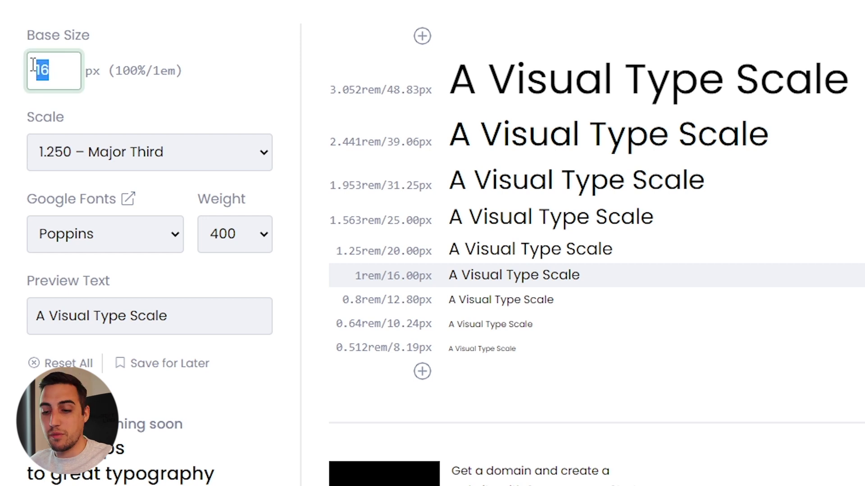
{"action": "type", "text": "14"}
{"action": "left_click", "coordinate": [104, 118]}
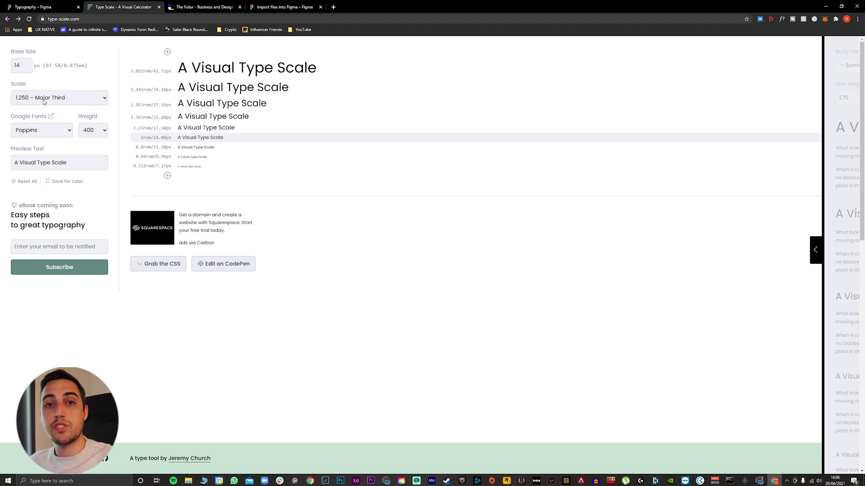
{"action": "left_click", "coordinate": [193, 8]}
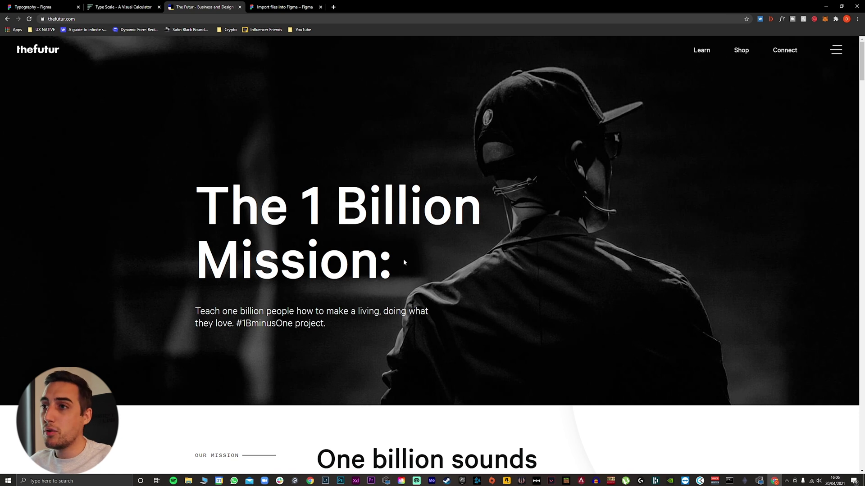
{"action": "scroll", "coordinate": [404, 258], "scroll_direction": "down", "scroll_amount": 6}
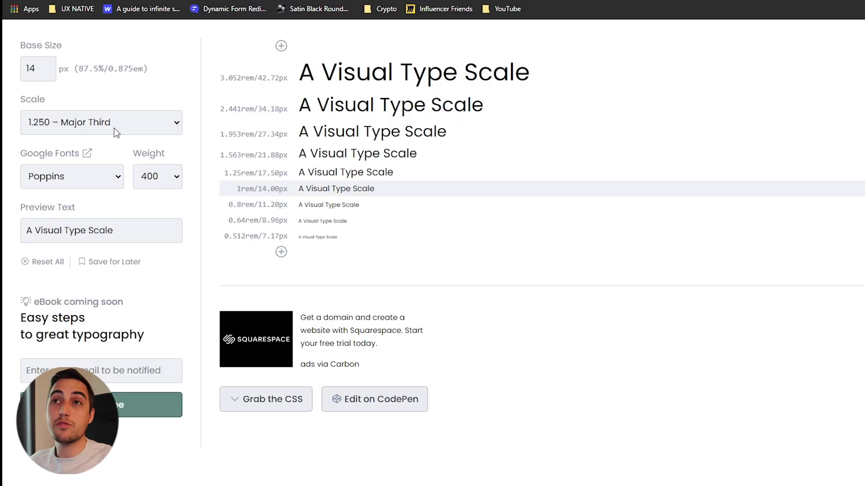
- Try the Golden Ratio scale, then switch back to 1.250 – Major Third
{"action": "left_click", "coordinate": [115, 128]}
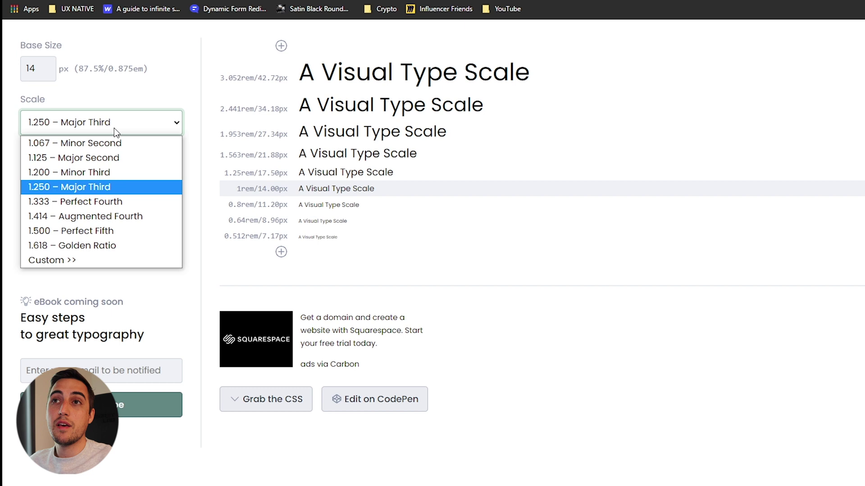
{"action": "left_click", "coordinate": [122, 245]}
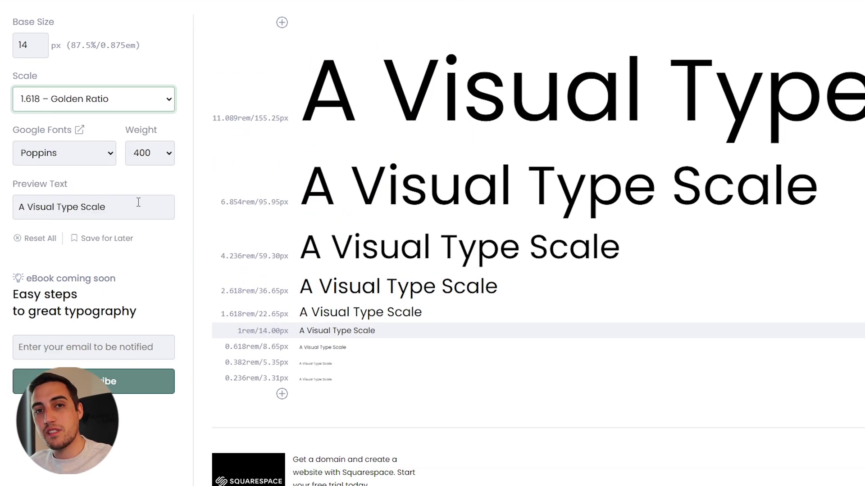
{"action": "left_click", "coordinate": [118, 100]}
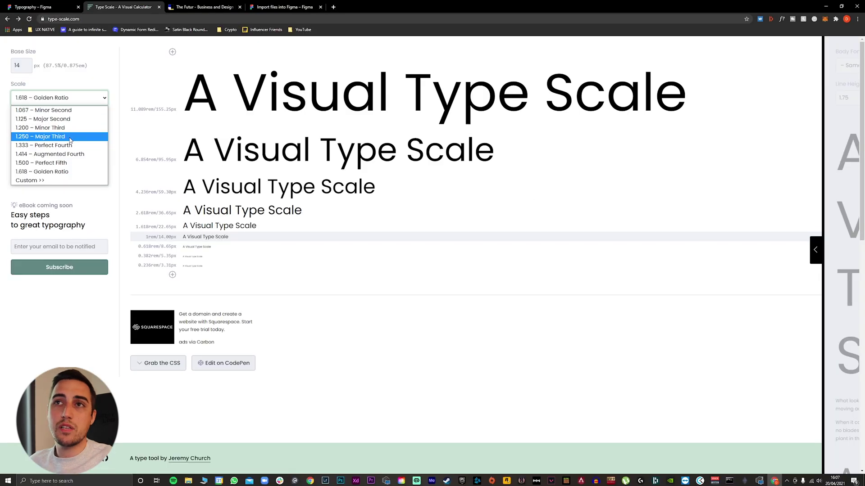
{"action": "left_click", "coordinate": [70, 137]}
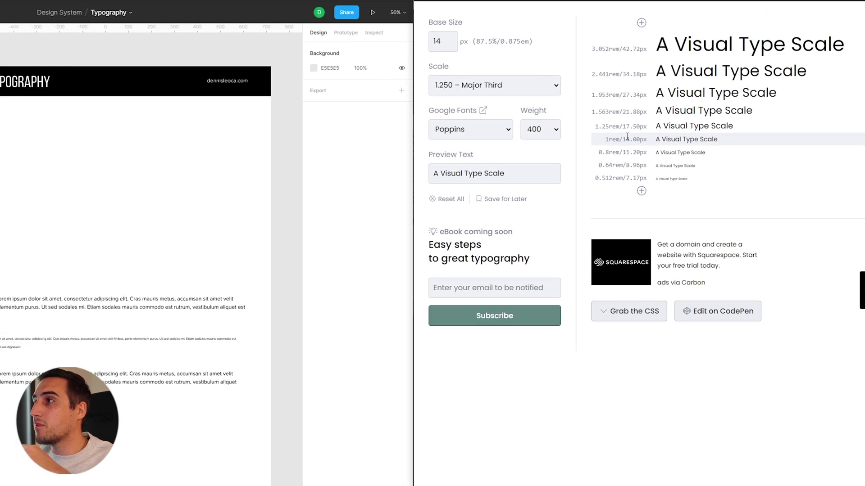
- Highlight the 14.00px base step in the calculator and select Figma's Body text
{"action": "double_click", "coordinate": [642, 139]}
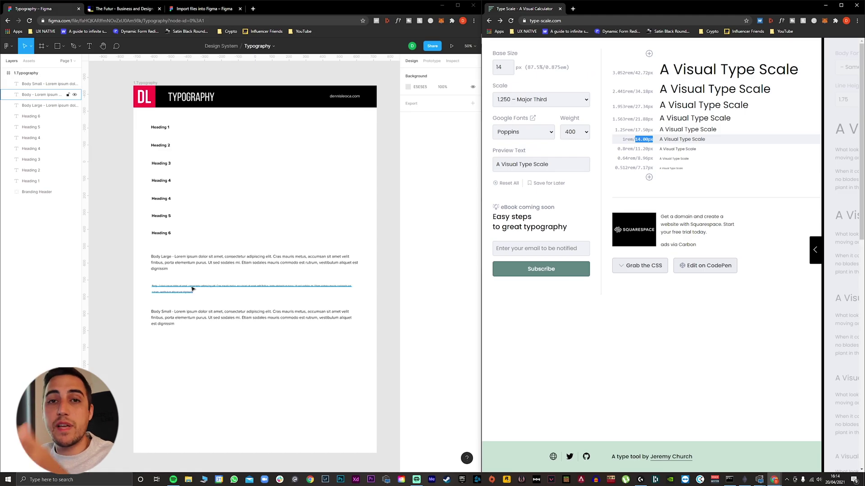
{"action": "left_click", "coordinate": [184, 290]}
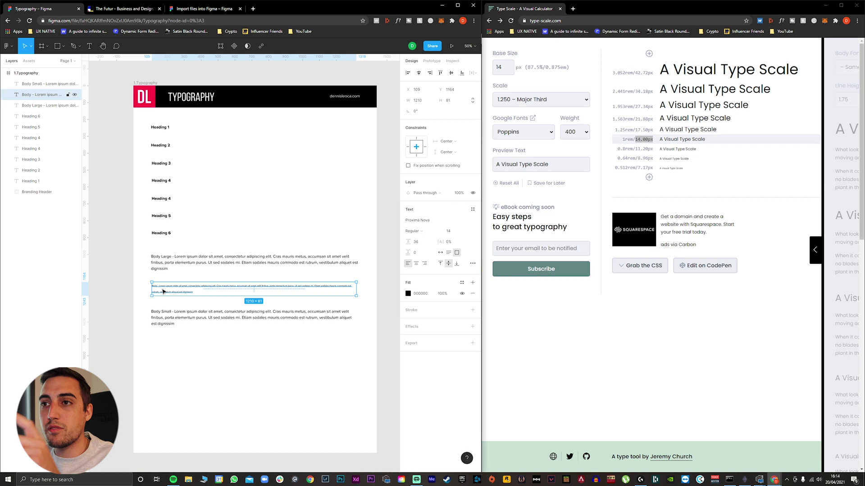
- Set the Body Large text's font size to 17, near the 17.50px scale step
{"action": "left_click", "coordinate": [452, 232]}
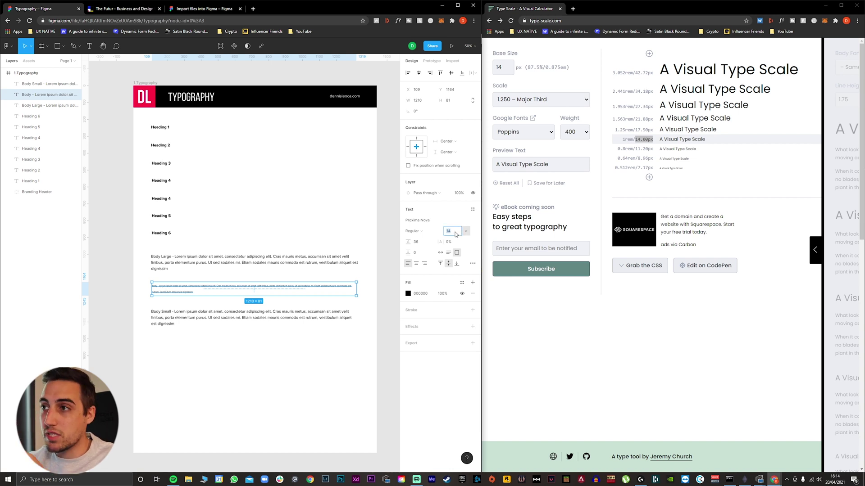
{"action": "left_click", "coordinate": [194, 265]}
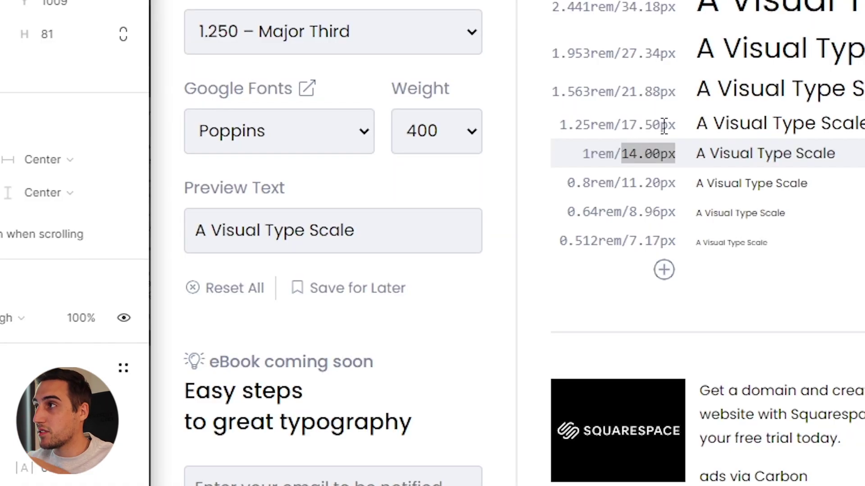
{"action": "left_click_drag", "start_coordinate": [635, 129], "coordinate": [637, 123]}
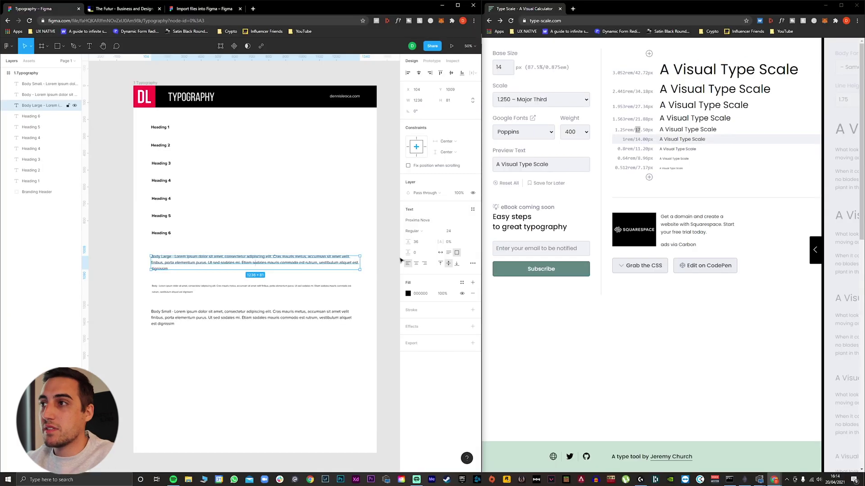
{"action": "left_click", "coordinate": [41, 432]}
{"action": "left_click", "coordinate": [446, 231]}
{"action": "type", "text": "17"}
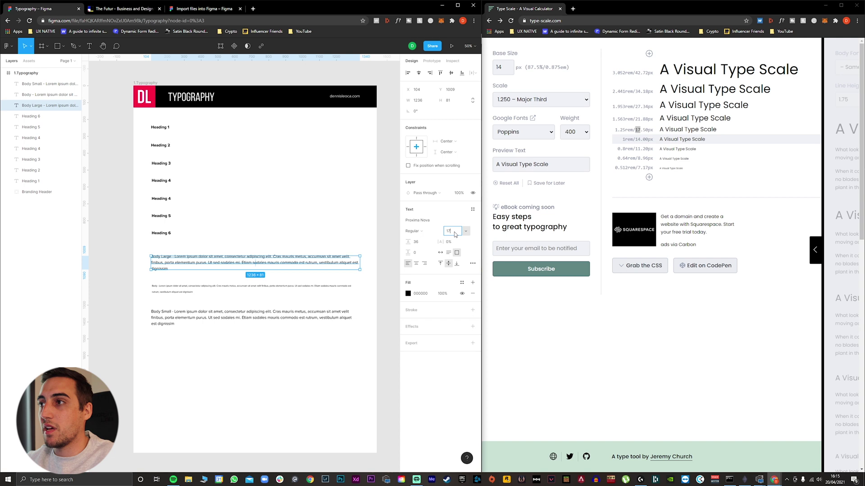
{"action": "key", "text": "Return"}
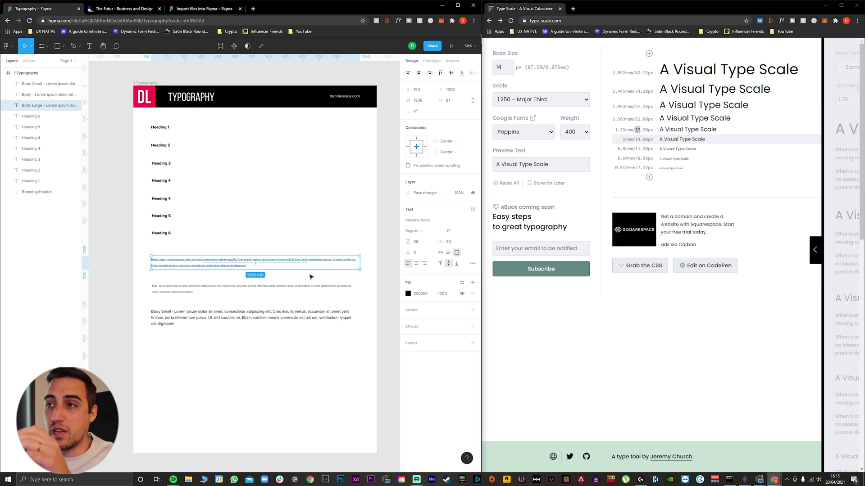
- Click through the Body Small, Body and Body Large text layers to compare them
{"action": "left_click", "coordinate": [203, 270]}
{"action": "scroll", "coordinate": [203, 270], "scroll_direction": "up", "scroll_amount": 4}
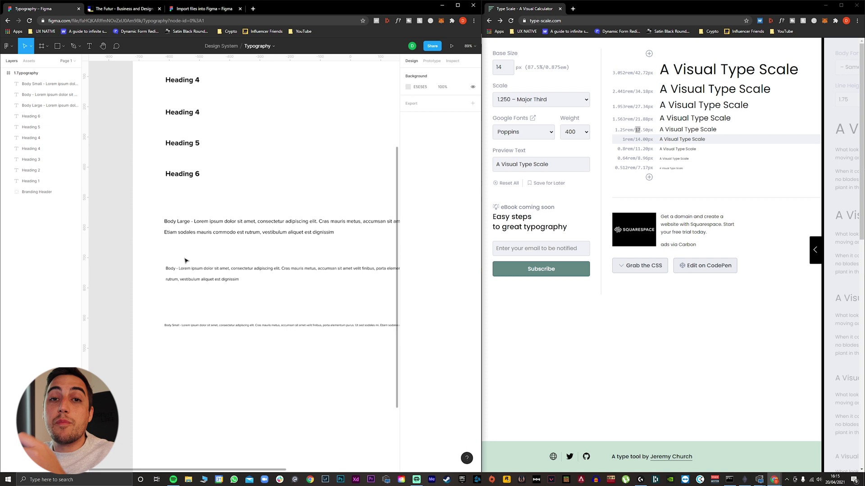
{"action": "left_click", "coordinate": [279, 328]}
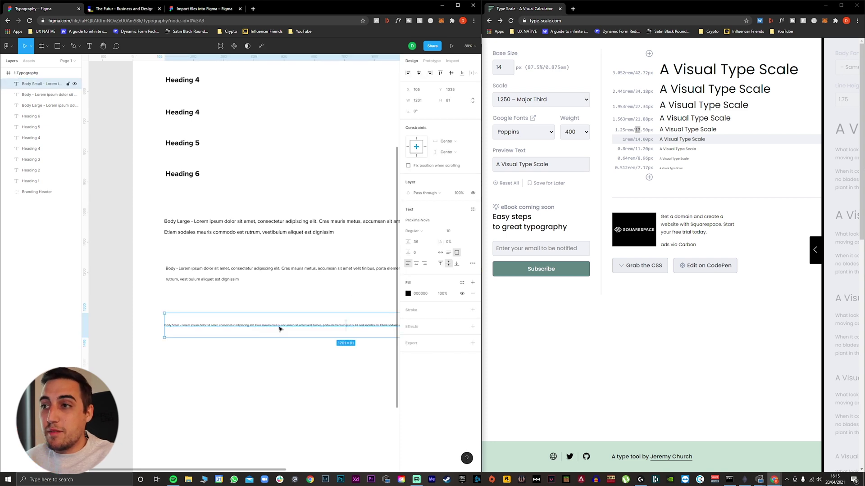
{"action": "left_click", "coordinate": [330, 276]}
{"action": "left_click", "coordinate": [300, 227]}
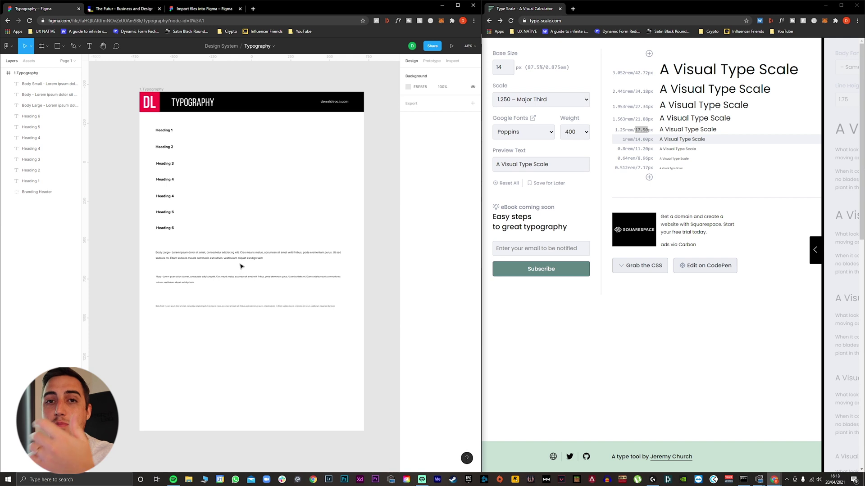
- Check Heading 6's size and set Heading 5's font size to 24
{"action": "left_click", "coordinate": [169, 231]}
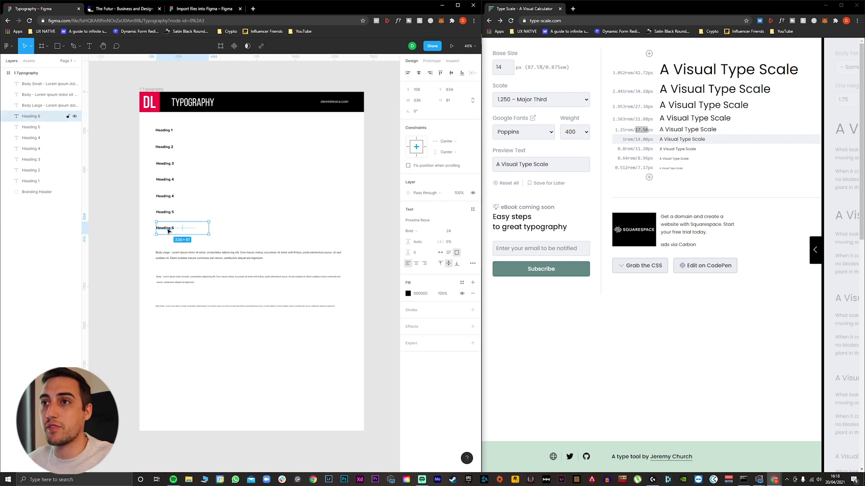
{"action": "left_click", "coordinate": [639, 137]}
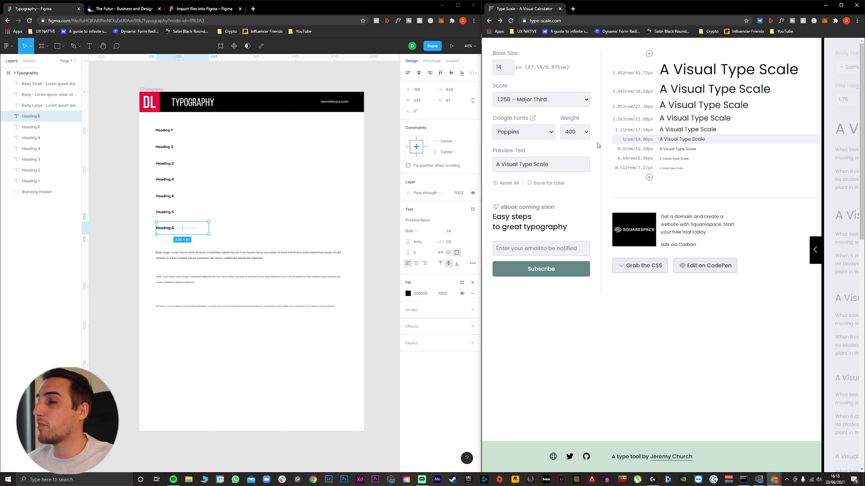
{"action": "left_click", "coordinate": [459, 232]}
{"action": "left_click", "coordinate": [256, 227]}
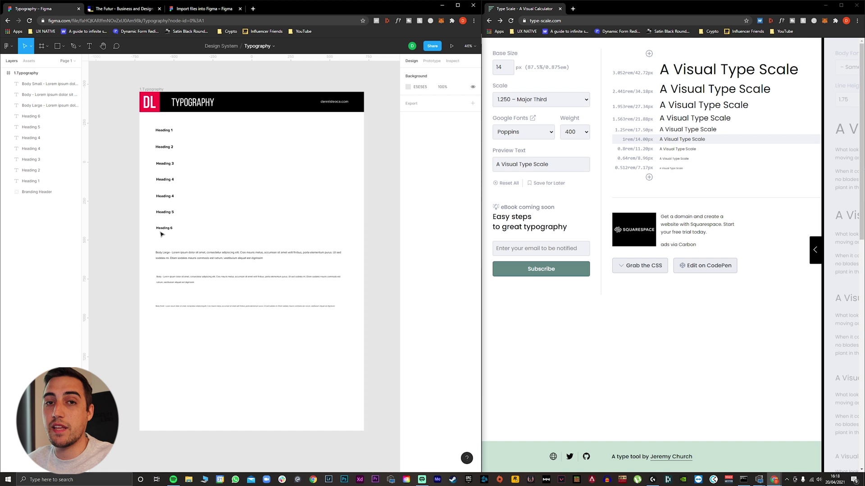
{"action": "left_click", "coordinate": [167, 214]}
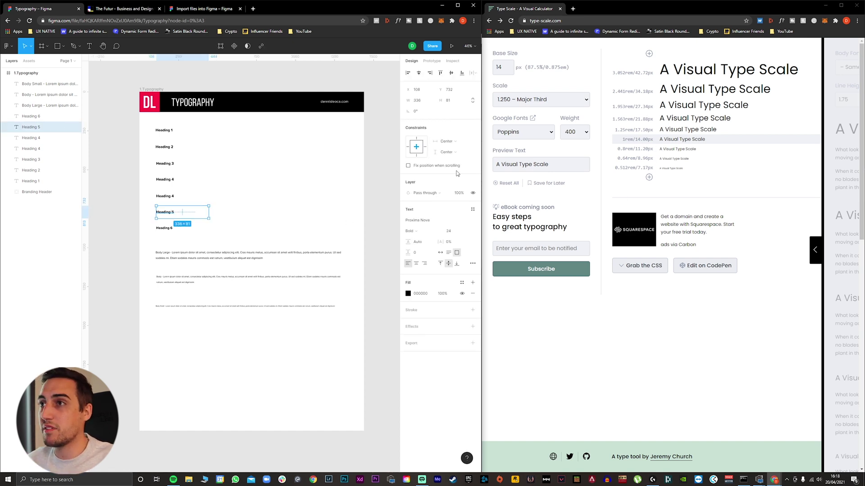
{"action": "left_click", "coordinate": [449, 230]}
{"action": "type", "text": "2"}
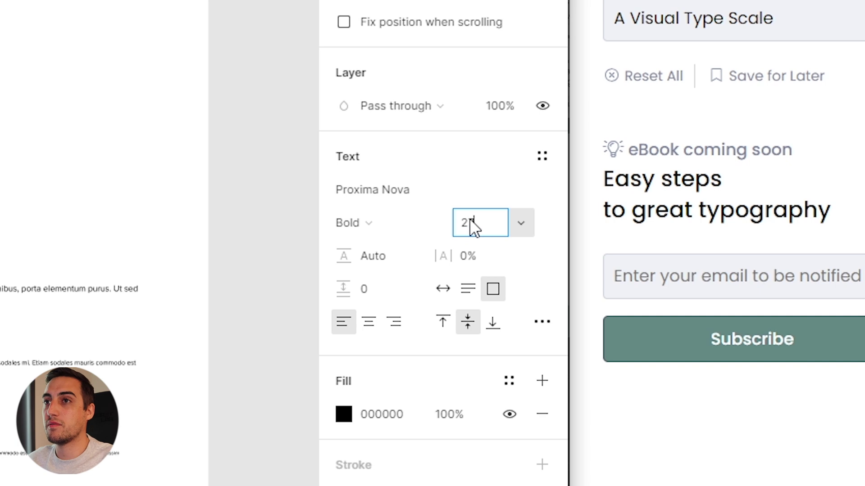
{"action": "type", "text": "4"}
{"action": "key", "text": "Return"}
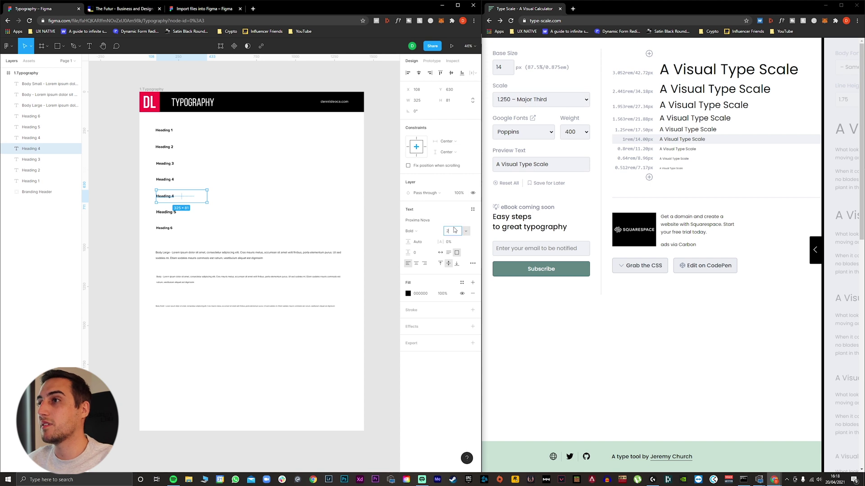
- Move Heading 4 up below Heading 3 and confirm its new font size
{"action": "left_click_drag", "start_coordinate": [172, 197], "coordinate": [171, 181]}
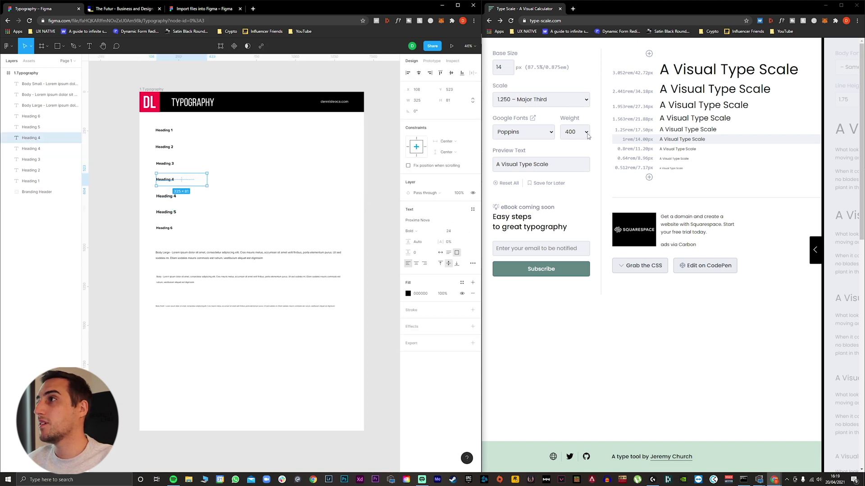
{"action": "left_click", "coordinate": [449, 232]}
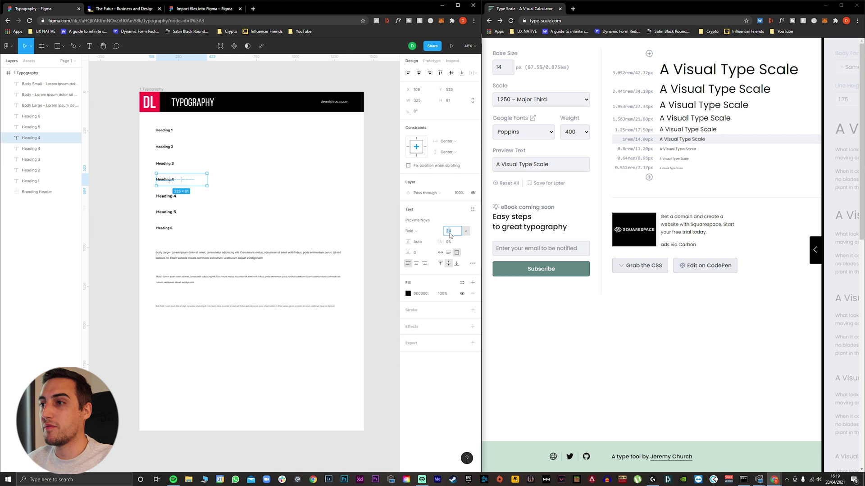
{"action": "key", "text": "Return"}
{"action": "left_click", "coordinate": [165, 163]}
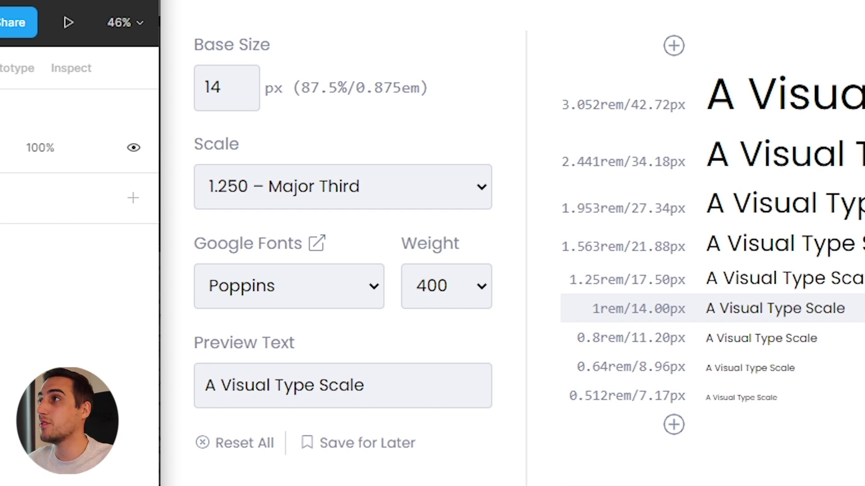
- Add a larger step to the type scale and set Heading 2's font size to 53
{"action": "left_click", "coordinate": [674, 46]}
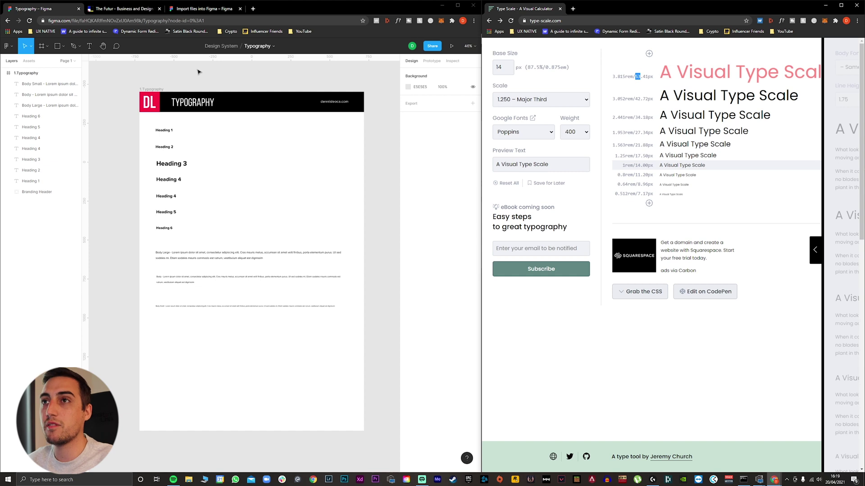
{"action": "left_click", "coordinate": [171, 147]}
{"action": "left_click", "coordinate": [449, 231]}
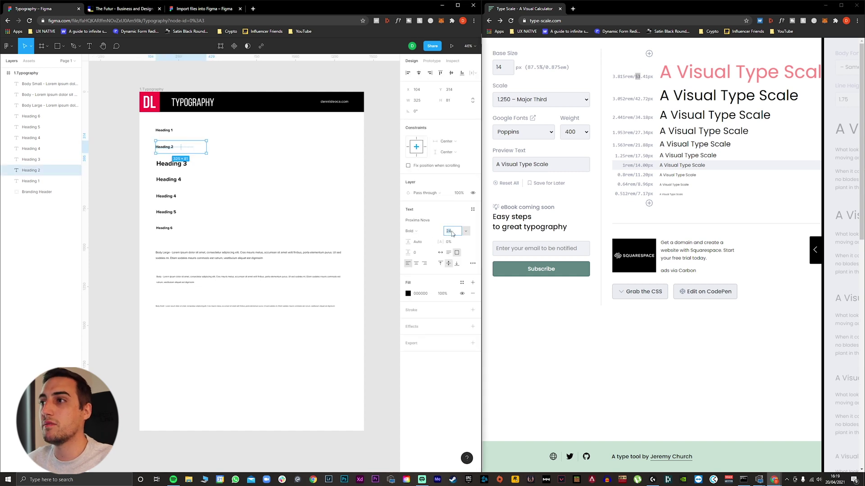
{"action": "type", "text": "53"}
{"action": "key", "text": "Return"}
{"action": "key", "text": "Tab"}
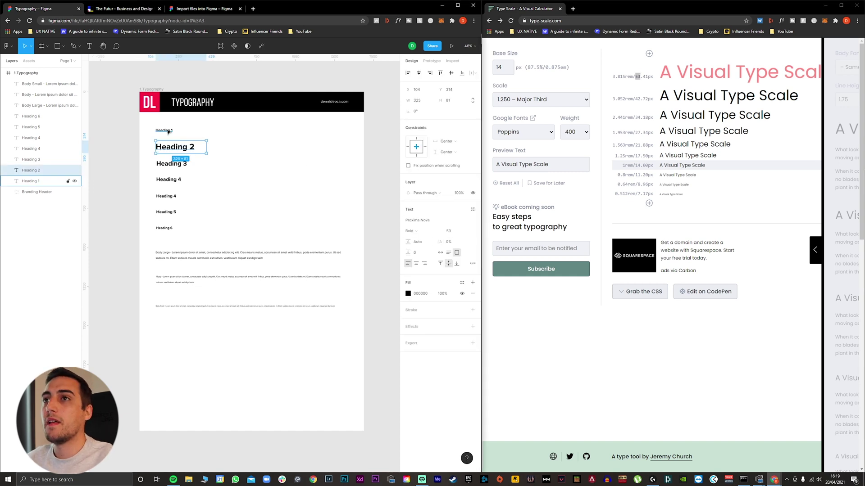
- Add another scale step and set Heading 1 to the 66.76px size
{"action": "left_click", "coordinate": [649, 53]}
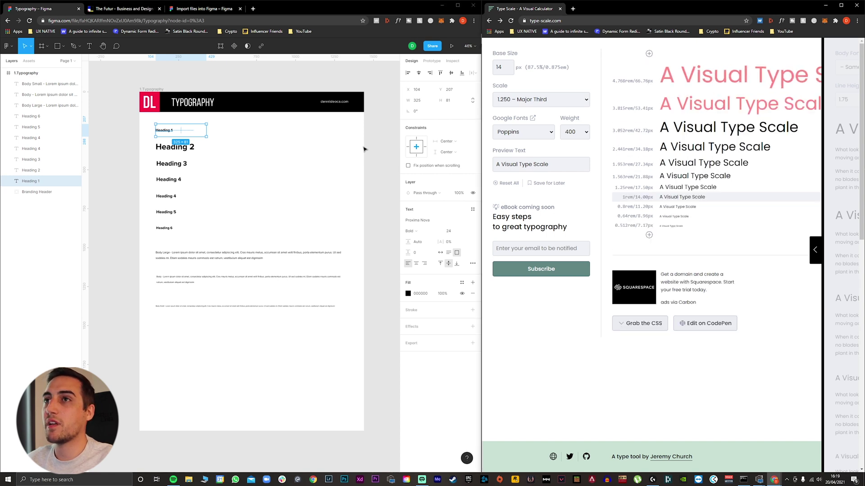
{"action": "left_click", "coordinate": [452, 232]}
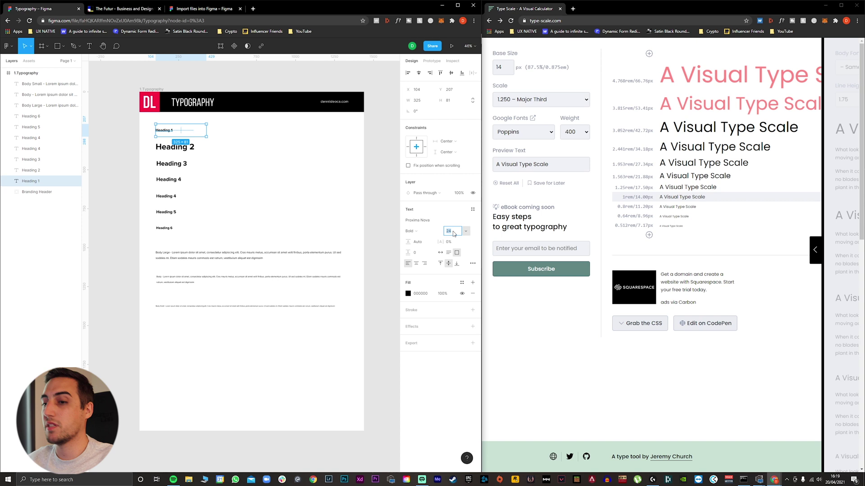
{"action": "left_click", "coordinate": [265, 157]}
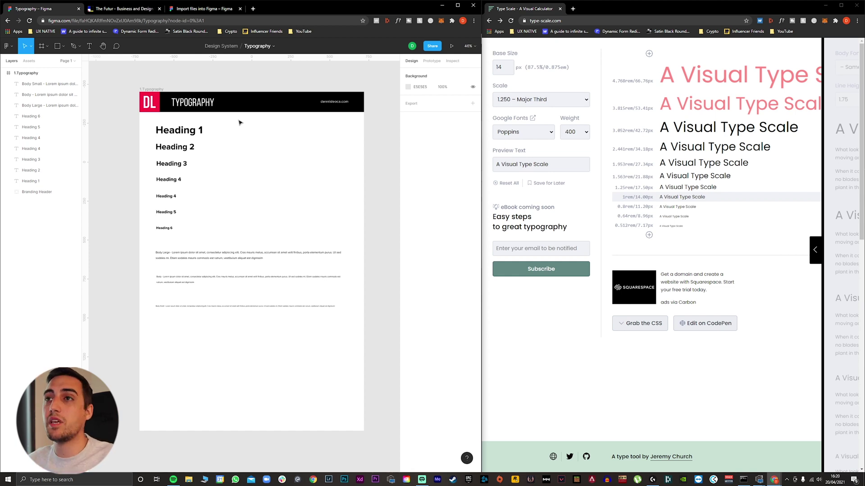
- Group the six headings into a vertical auto layout frame with spacing 50
{"action": "left_click_drag", "start_coordinate": [237, 125], "coordinate": [161, 232]}
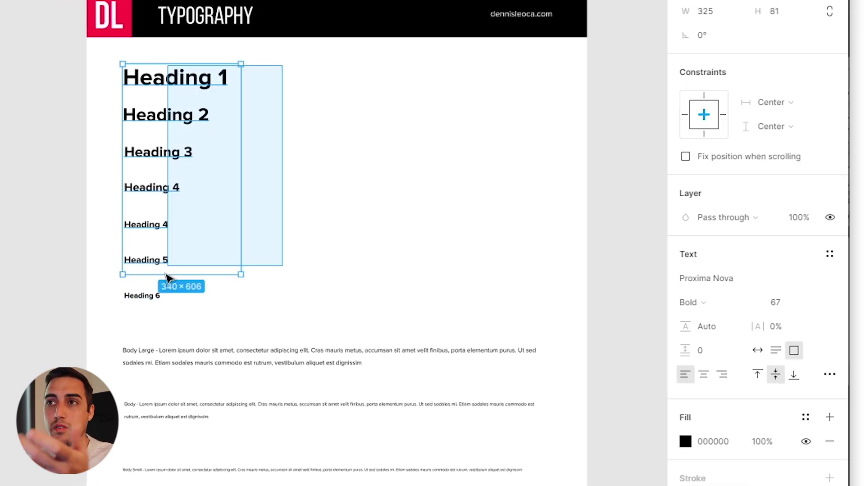
{"action": "key", "text": "ctrl+g"}
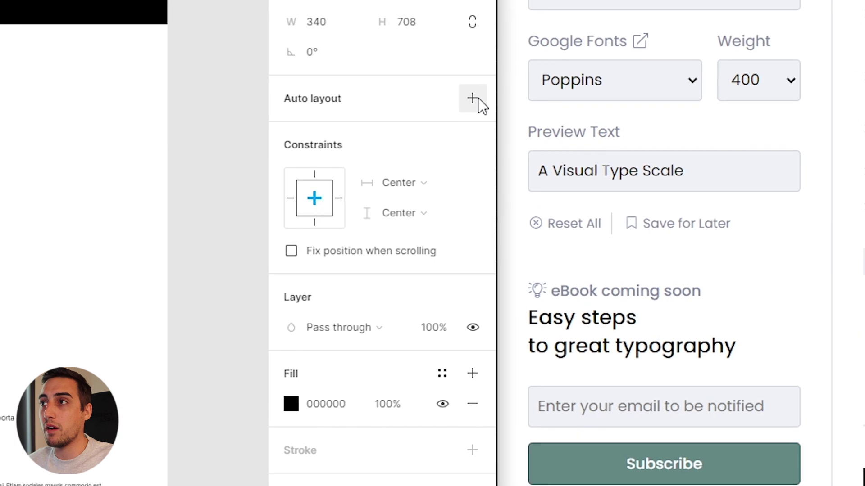
{"action": "left_click", "coordinate": [472, 139]}
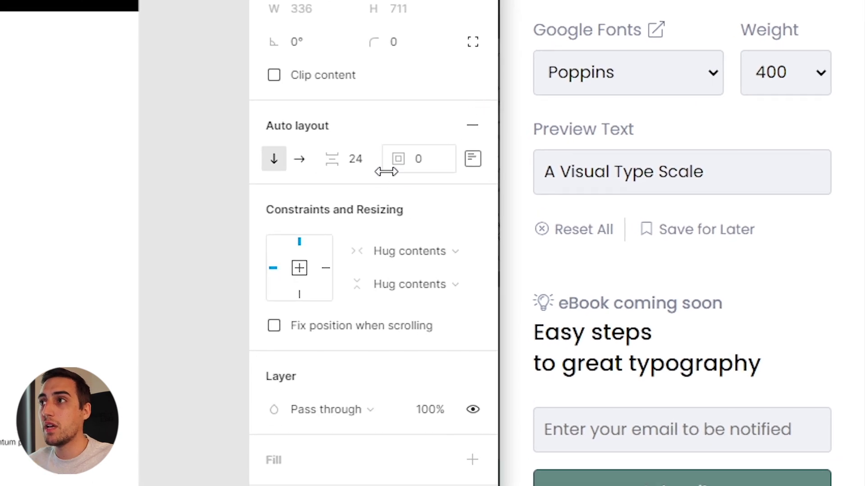
{"action": "left_click", "coordinate": [366, 160]}
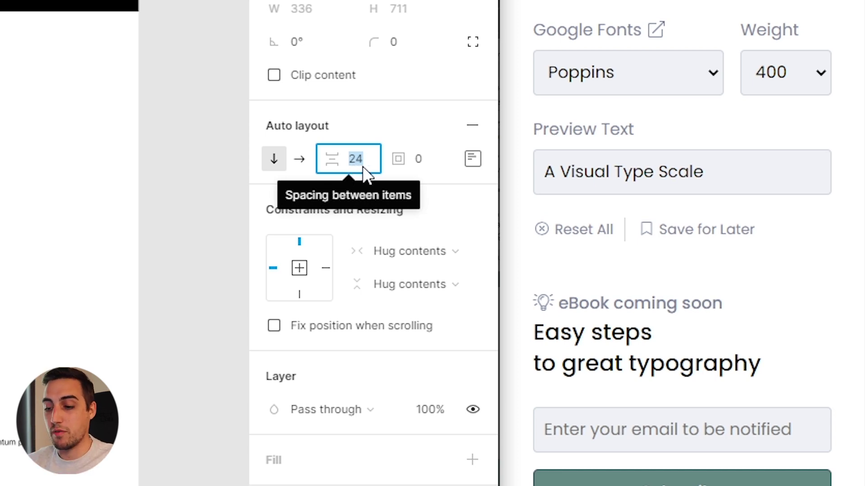
{"action": "type", "text": "50"}
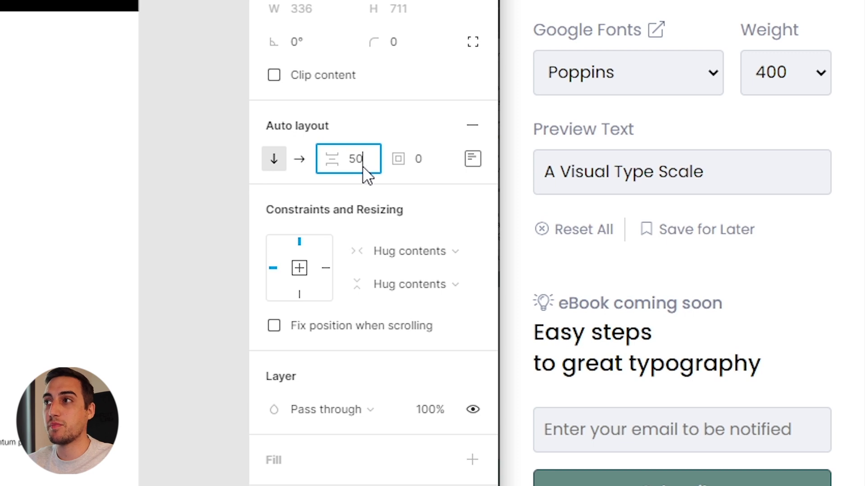
{"action": "key", "text": "Return"}
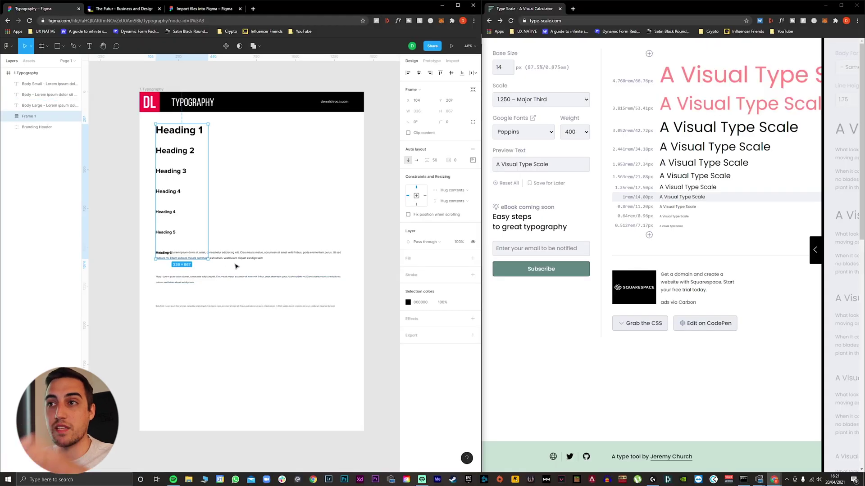
- Move the three body text paragraphs down below the headings frame
{"action": "left_click", "coordinate": [234, 255]}
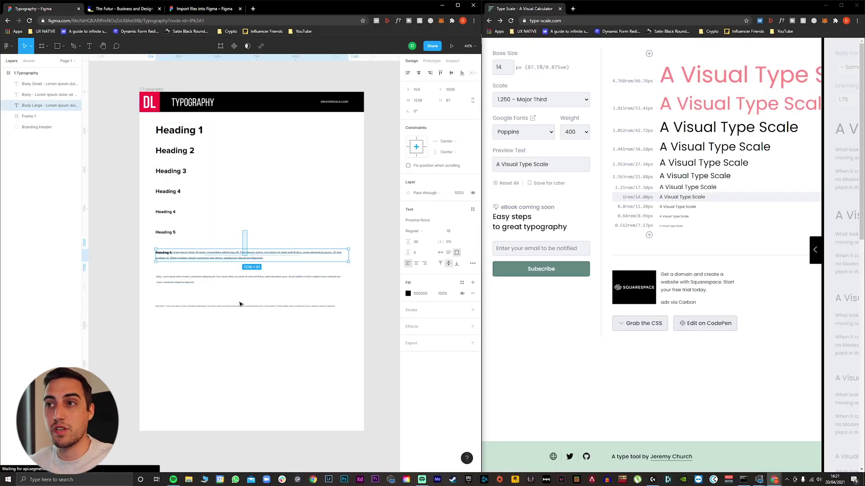
{"action": "left_click", "coordinate": [241, 306], "text": "shift"}
{"action": "left_click", "coordinate": [235, 280], "text": "shift"}
{"action": "left_click_drag", "start_coordinate": [231, 257], "coordinate": [229, 286]}
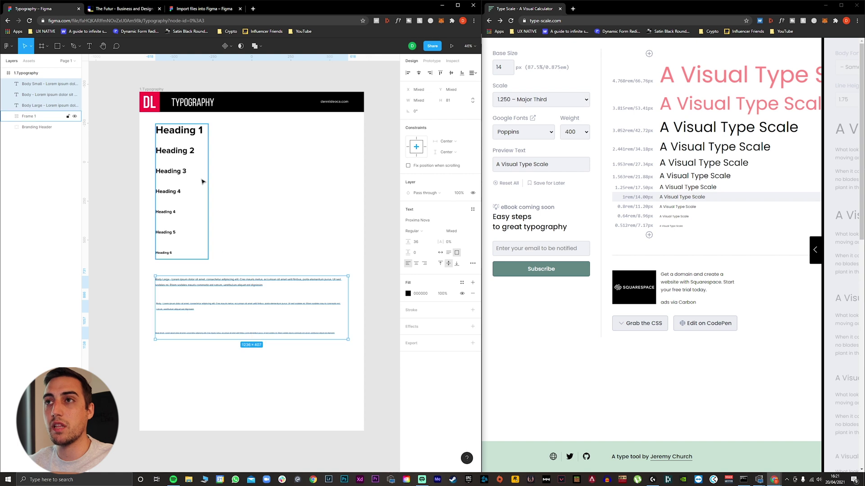
{"action": "left_click", "coordinate": [192, 150]}
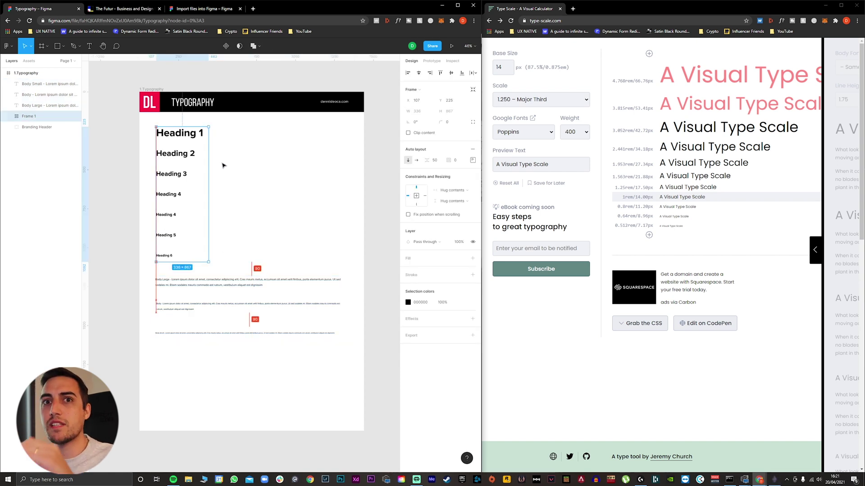
- Set Heading 1, Heading 2 and Heading 3 to hug contents in height
{"action": "left_click", "coordinate": [189, 137]}
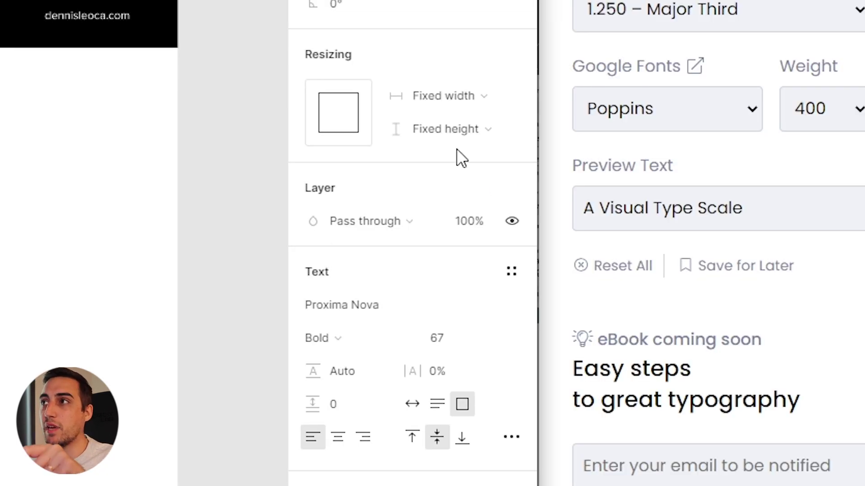
{"action": "left_click", "coordinate": [491, 129]}
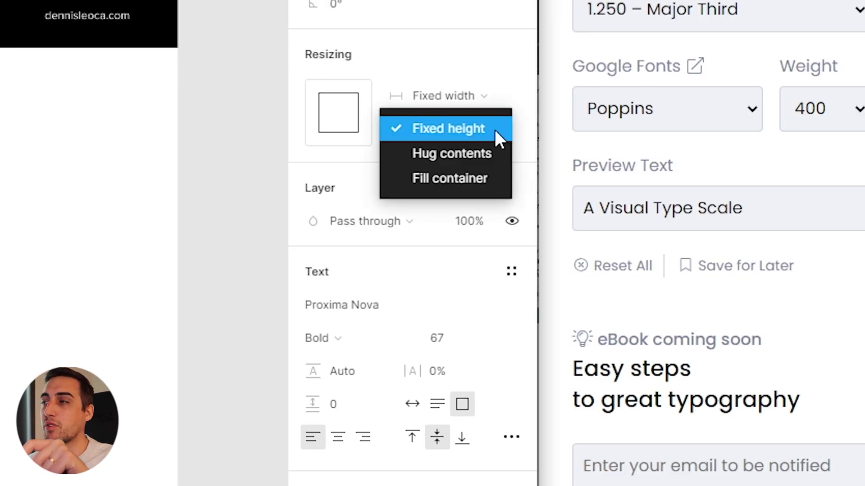
{"action": "left_click", "coordinate": [469, 154]}
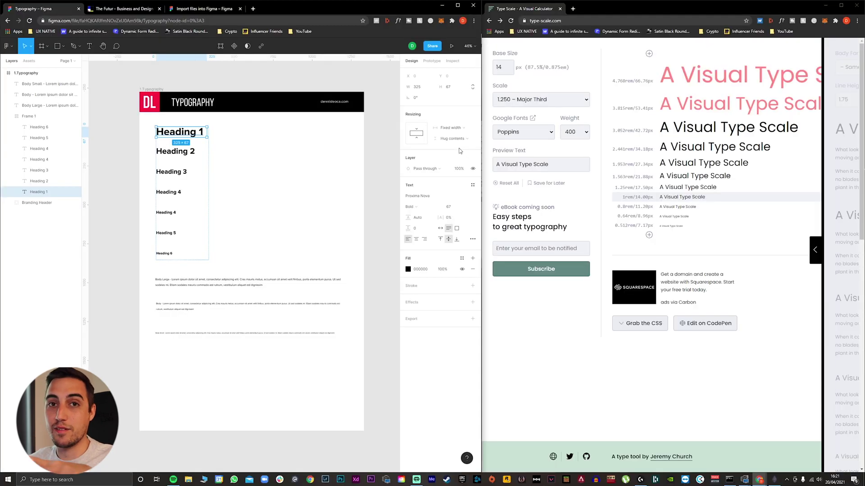
{"action": "double_click", "coordinate": [170, 150]}
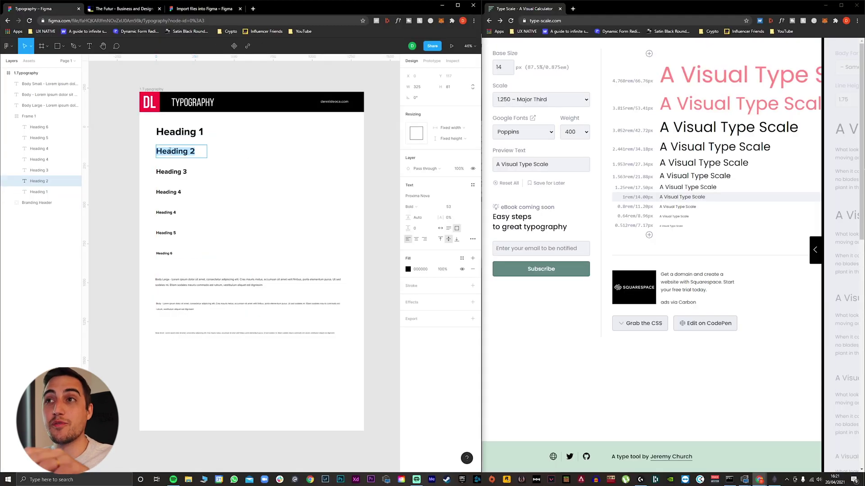
{"action": "key", "text": "Escape"}
{"action": "left_click", "coordinate": [450, 138]}
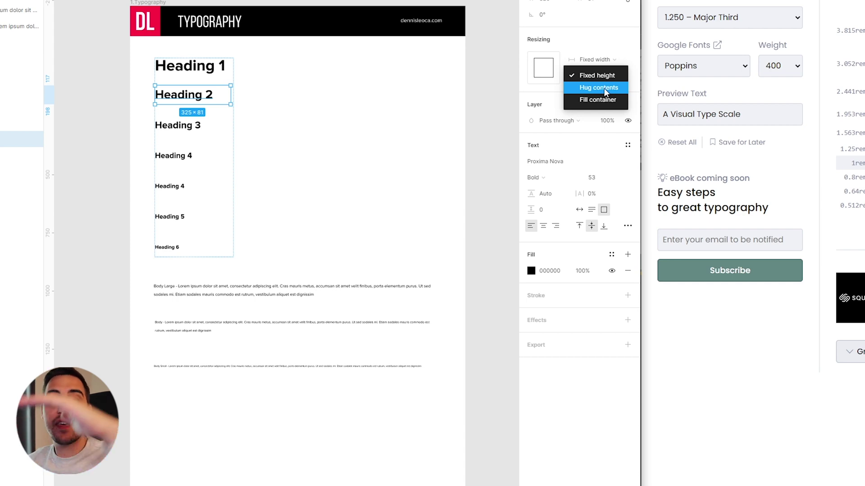
{"action": "left_click", "coordinate": [601, 87]}
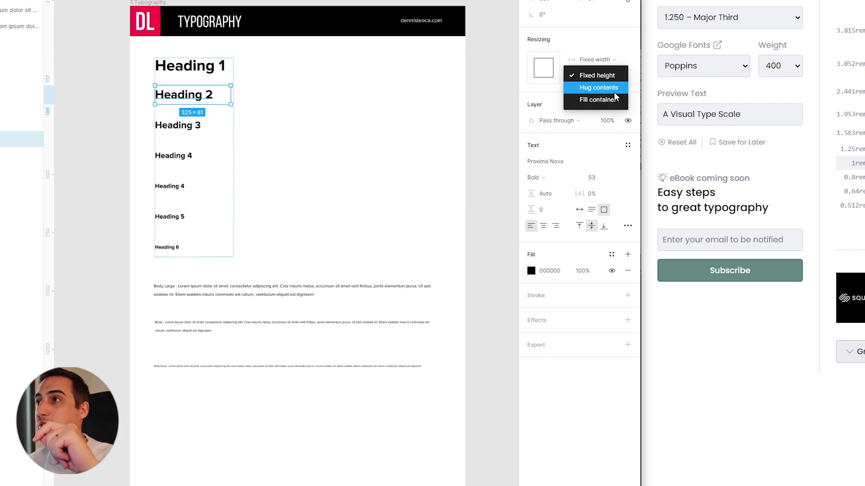
{"action": "left_click", "coordinate": [199, 122]}
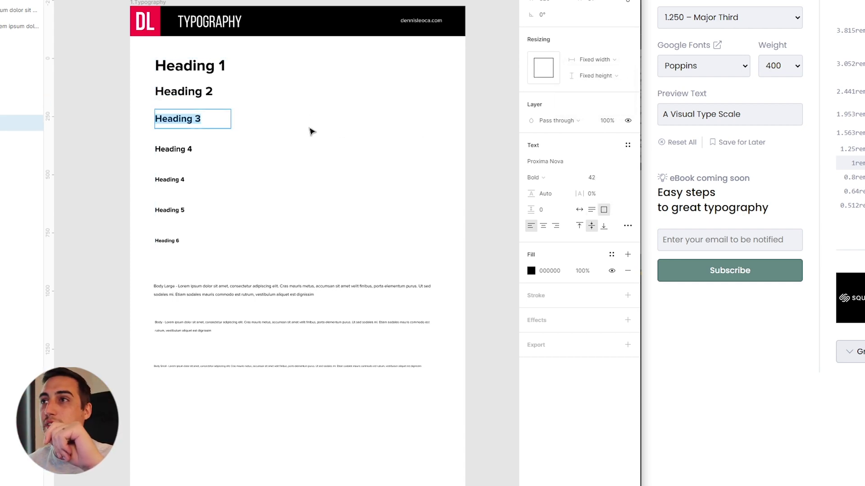
{"action": "left_click", "coordinate": [597, 76]}
{"action": "left_click", "coordinate": [599, 88]}
- Set both Heading 4 layers, Heading 5 and Heading 6 to hug contents in height
{"action": "left_click", "coordinate": [174, 140]}
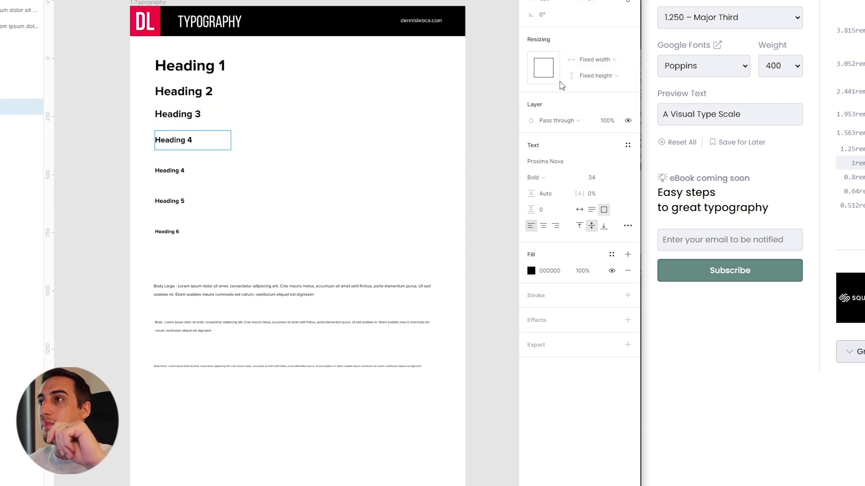
{"action": "left_click", "coordinate": [597, 76]}
{"action": "left_click", "coordinate": [590, 88]}
{"action": "left_click", "coordinate": [223, 161]}
{"action": "left_click", "coordinate": [597, 75]}
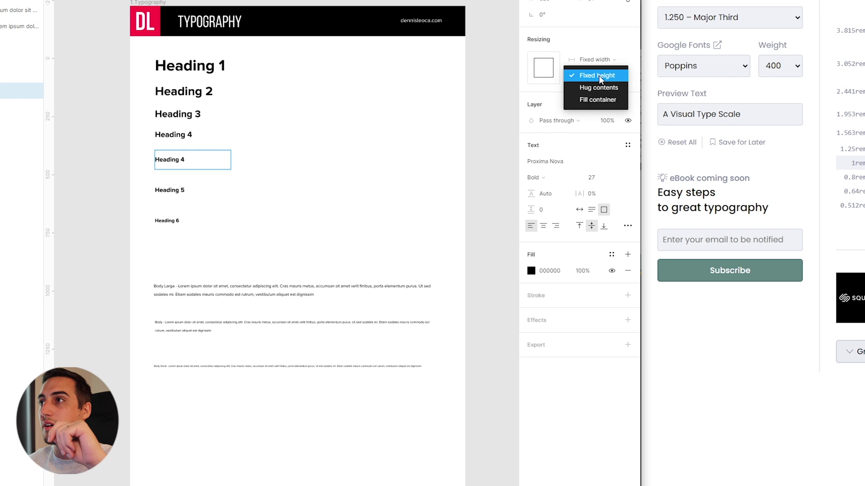
{"action": "left_click", "coordinate": [590, 87]}
{"action": "left_click", "coordinate": [184, 176]}
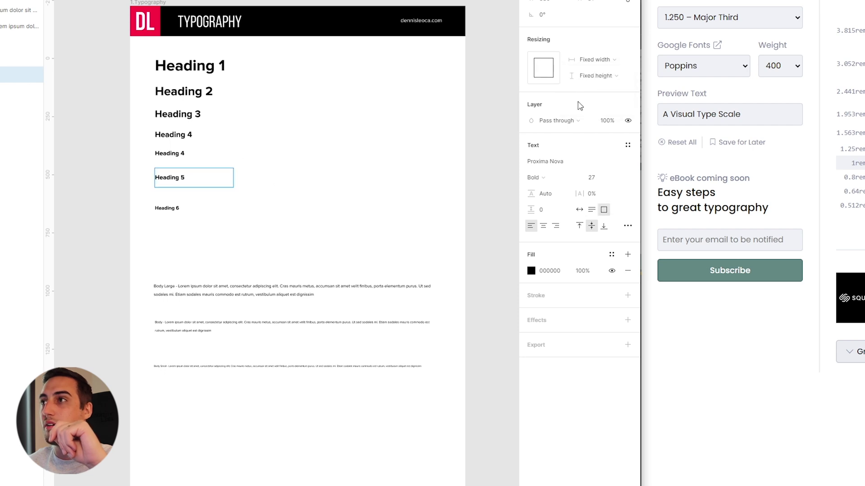
{"action": "left_click", "coordinate": [597, 76]}
{"action": "left_click", "coordinate": [597, 88]}
{"action": "left_click", "coordinate": [200, 195]}
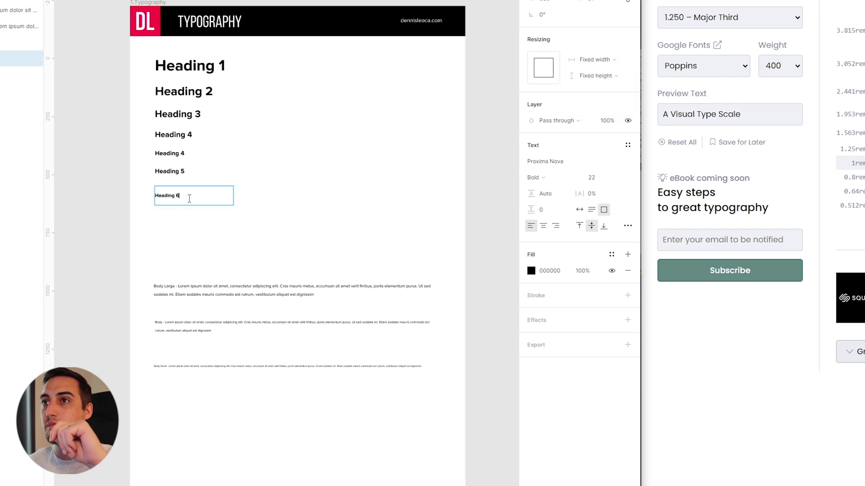
{"action": "left_click", "coordinate": [597, 75]}
{"action": "left_click", "coordinate": [596, 89]}
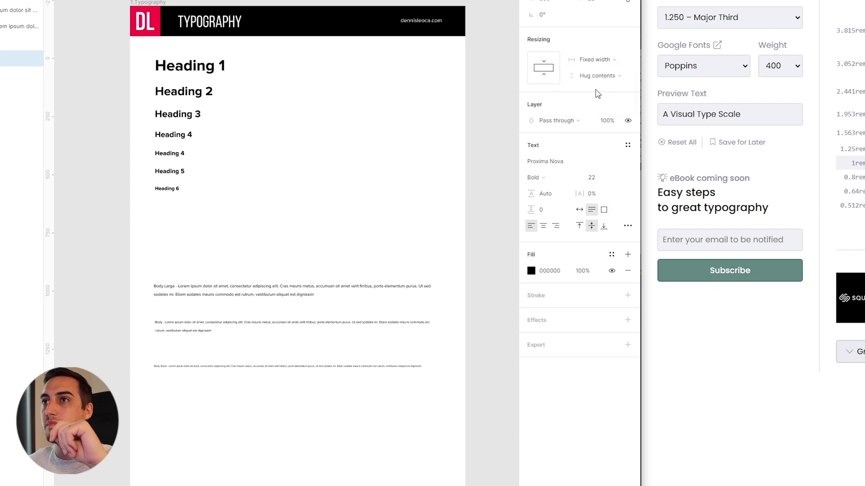
{"action": "left_click", "coordinate": [276, 96]}
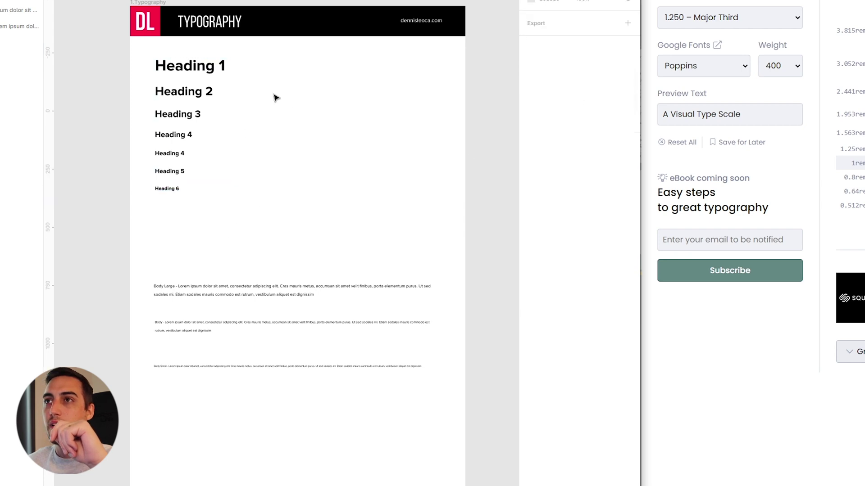
- Raise the headings frame's auto layout spacing from 50 to 100
{"action": "left_click", "coordinate": [224, 68]}
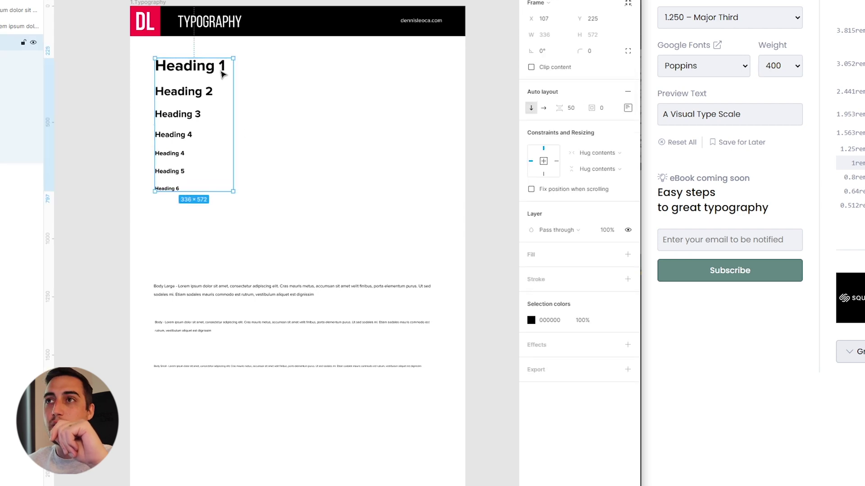
{"action": "left_click", "coordinate": [573, 108]}
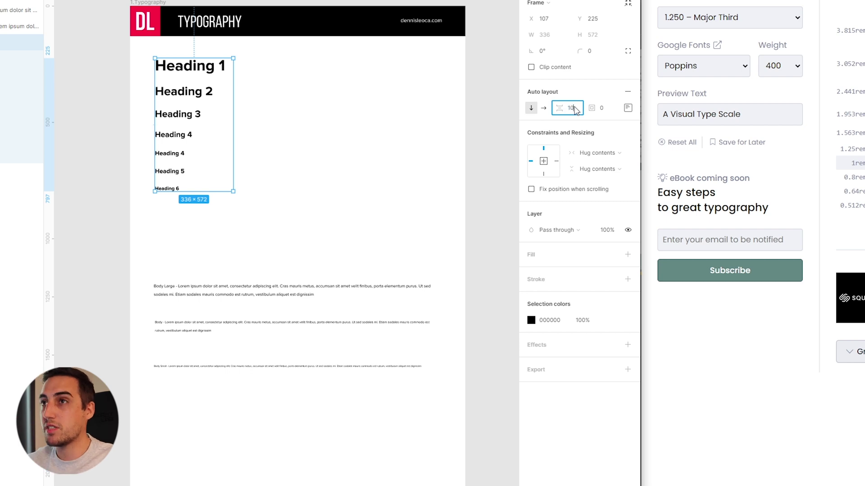
{"action": "key", "text": "Return"}
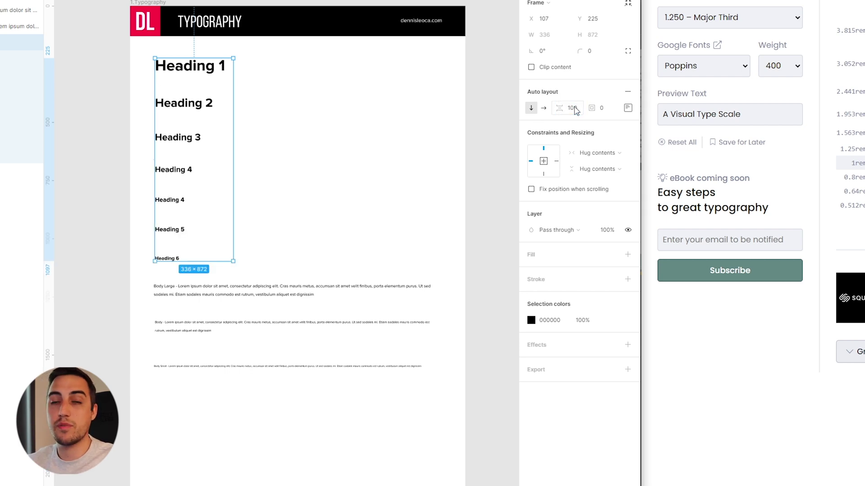
{"action": "left_click", "coordinate": [334, 135]}
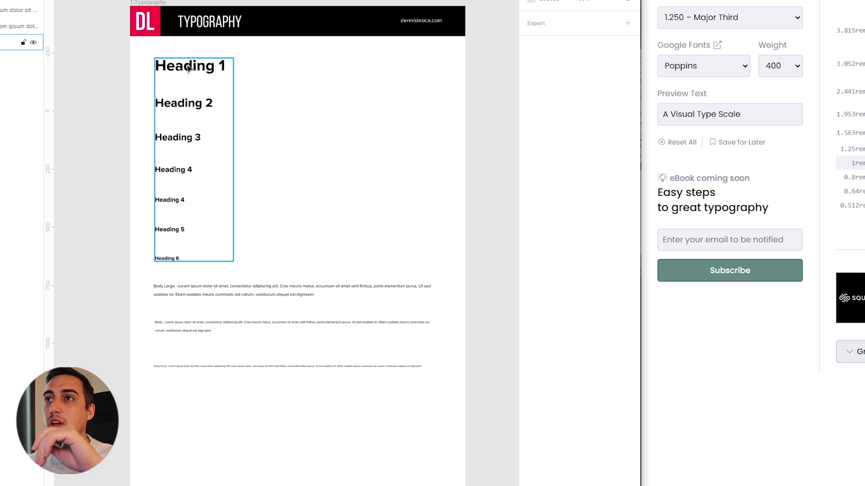
- Set Heading 1 to font size 190 and widen its box to one line
{"action": "double_click", "coordinate": [190, 67]}
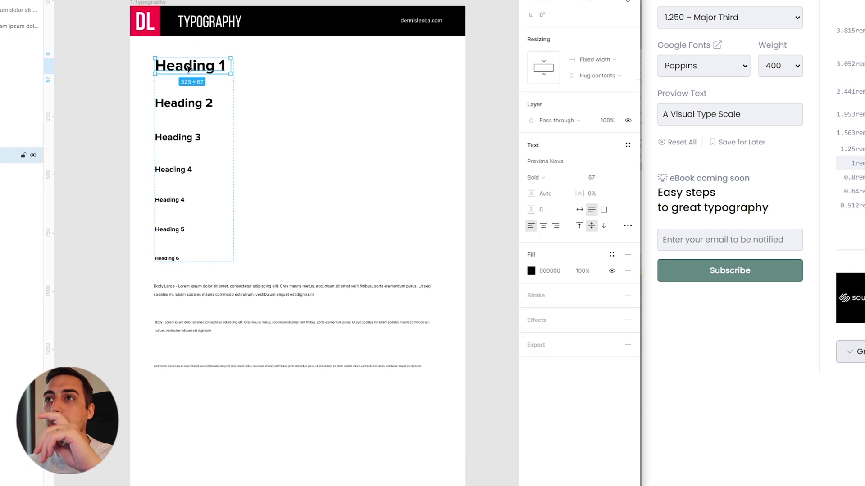
{"action": "left_click", "coordinate": [597, 180]}
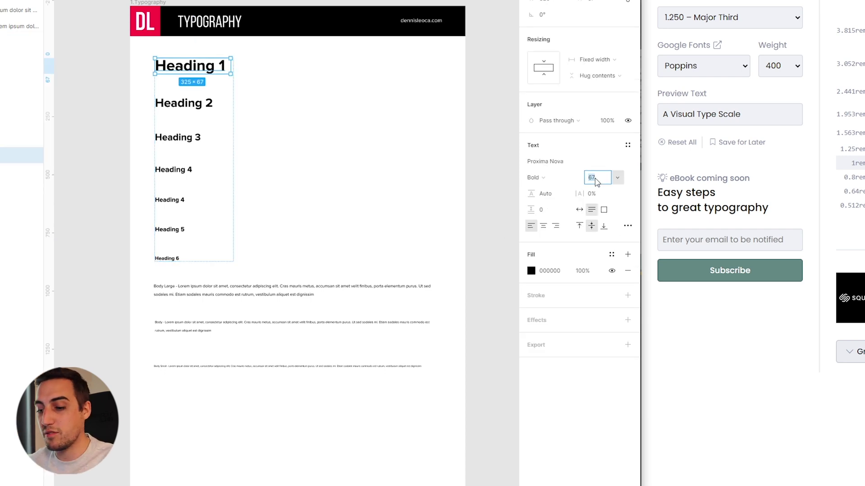
{"action": "type", "text": "190"}
{"action": "key", "text": "Return"}
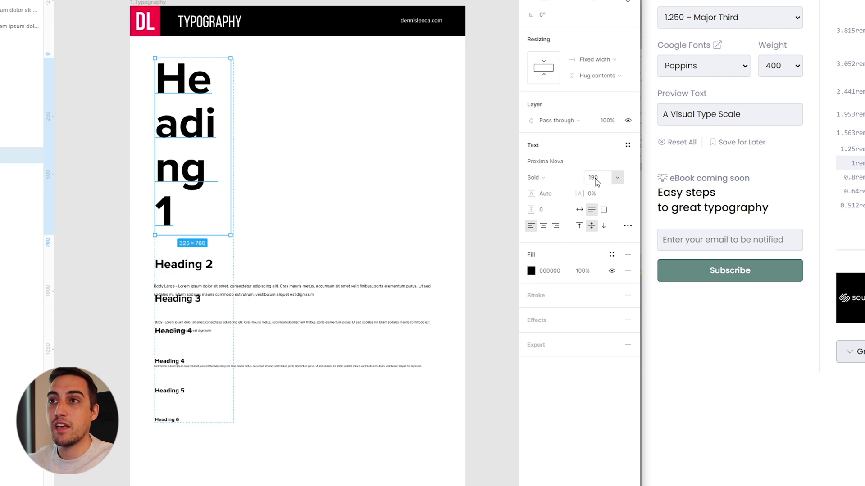
{"action": "left_click_drag", "start_coordinate": [233, 107], "coordinate": [394, 107]}
{"action": "key", "text": "Escape"}
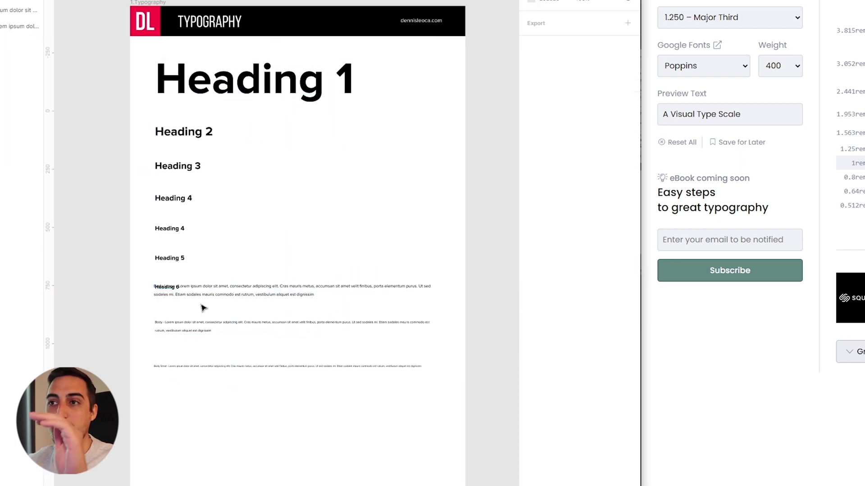
- Select the three body text paragraphs
{"action": "left_click", "coordinate": [220, 291]}
{"action": "left_click_drag", "start_coordinate": [232, 450], "coordinate": [277, 289]}
{"action": "left_click_drag", "start_coordinate": [264, 405], "coordinate": [299, 342]}
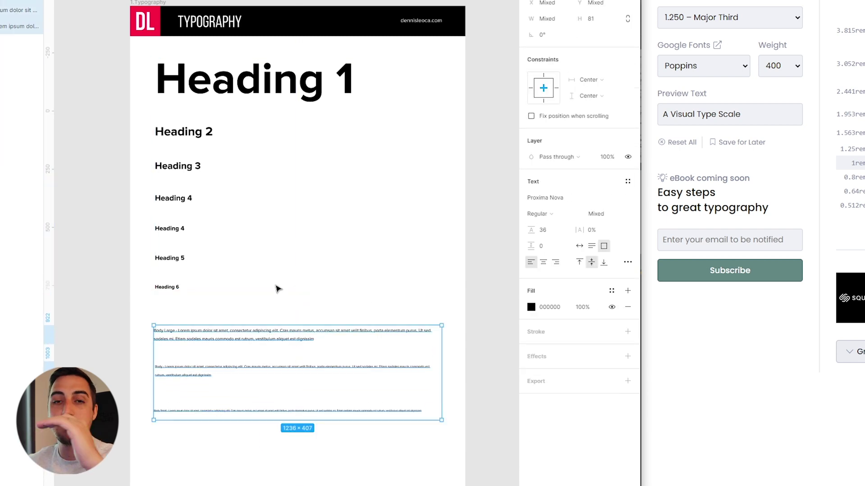
- Group the three body paragraphs into a vertical auto layout frame with 59 spacing
{"action": "left_click", "coordinate": [214, 89]}
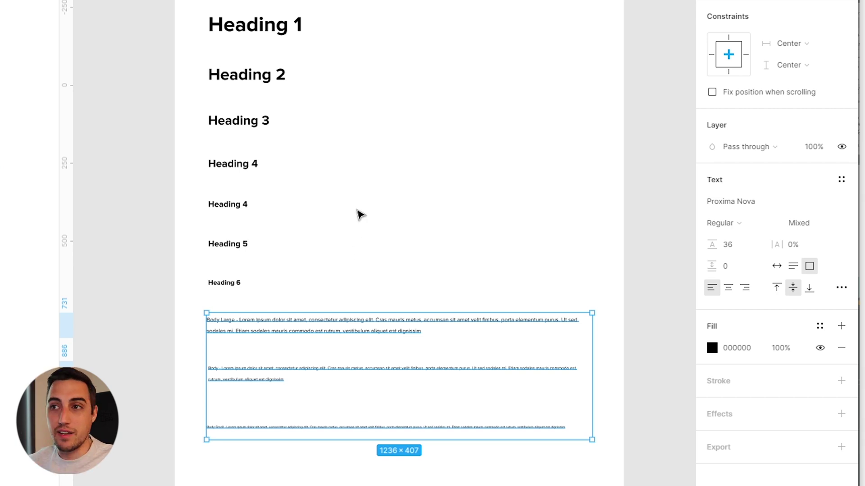
{"action": "left_click_drag", "start_coordinate": [357, 209], "coordinate": [357, 436]}
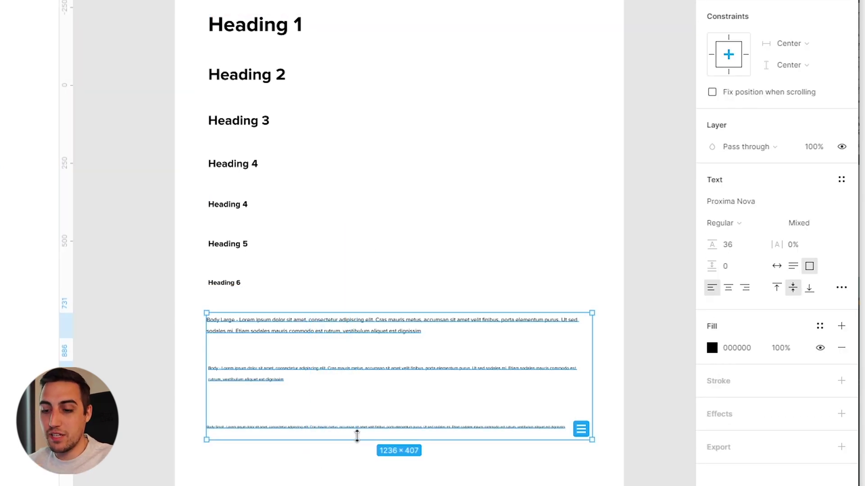
{"action": "key", "text": "super+g"}
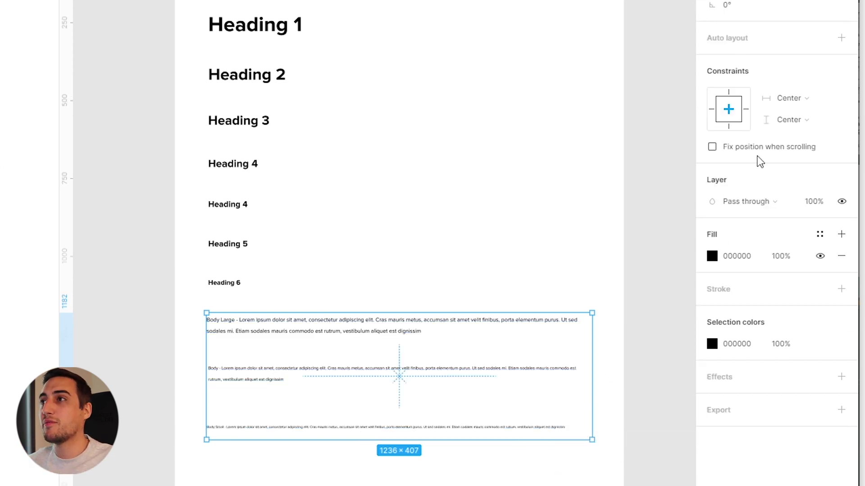
{"action": "left_click", "coordinate": [841, 37]}
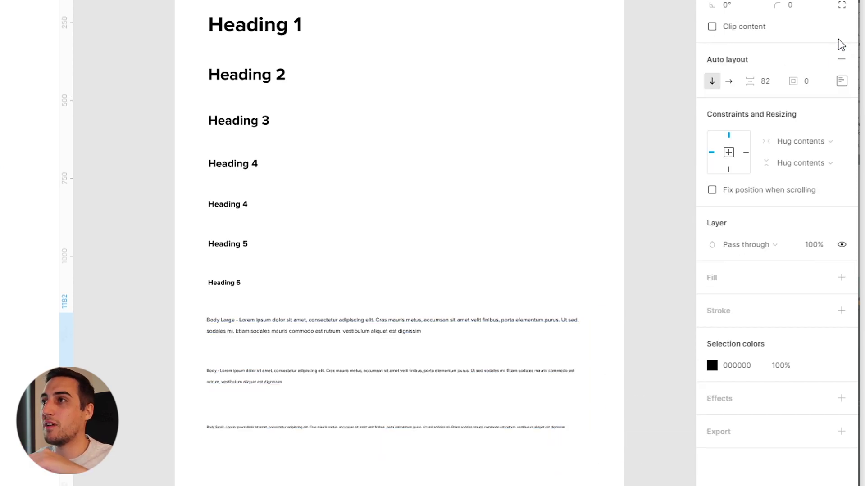
{"action": "left_click", "coordinate": [768, 88]}
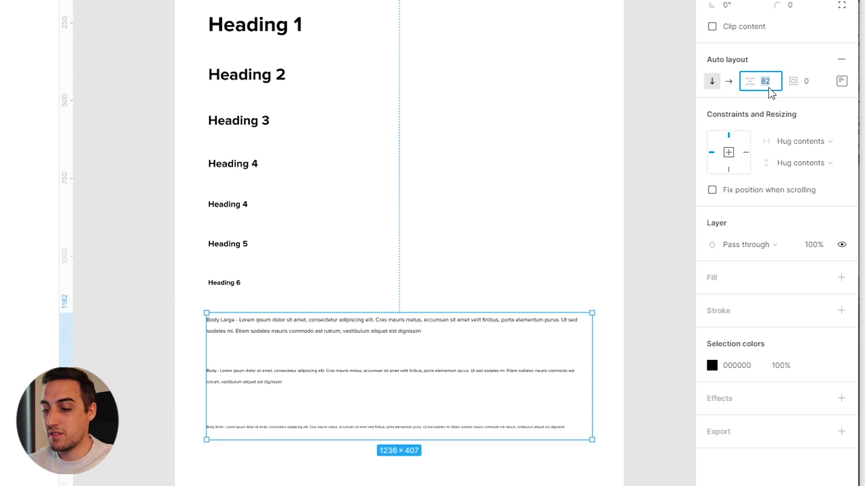
{"action": "type", "text": "59"}
{"action": "key", "text": "Return"}
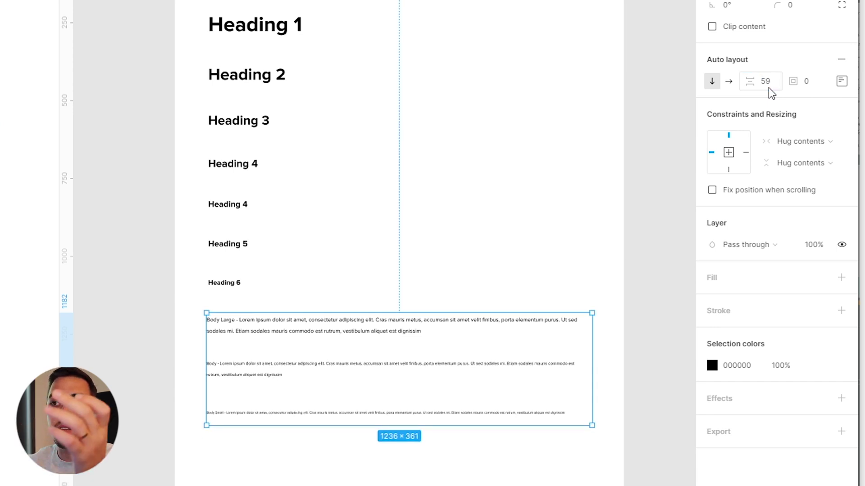
{"action": "left_click_drag", "start_coordinate": [345, 328], "coordinate": [347, 350]}
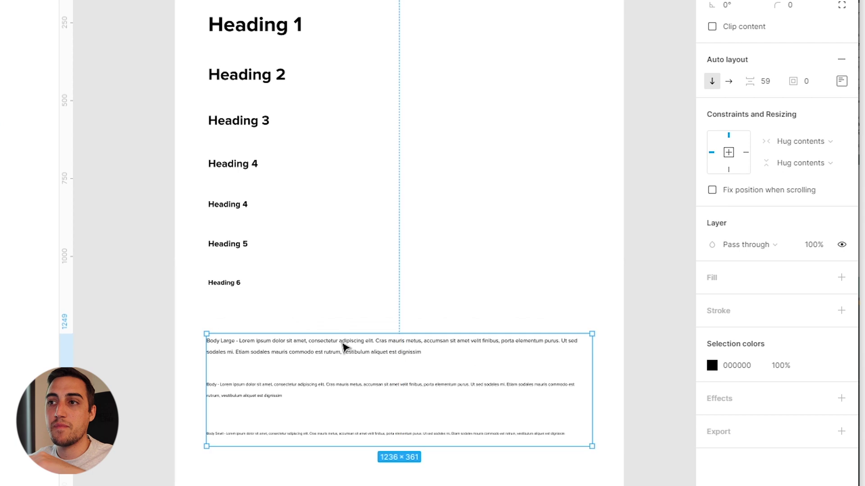
- Set the Body Large and Body text layers to hug their contents in height
{"action": "double_click", "coordinate": [347, 350]}
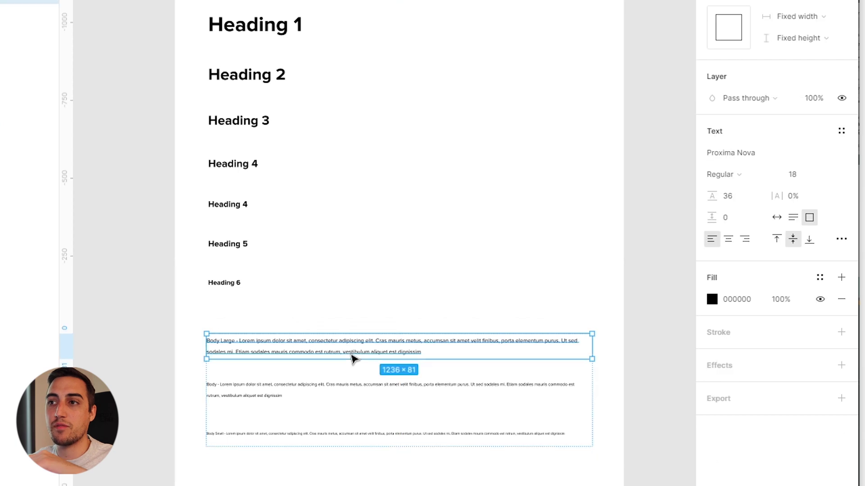
{"action": "left_click", "coordinate": [802, 38]}
{"action": "left_click", "coordinate": [831, 54]}
{"action": "double_click", "coordinate": [405, 389]}
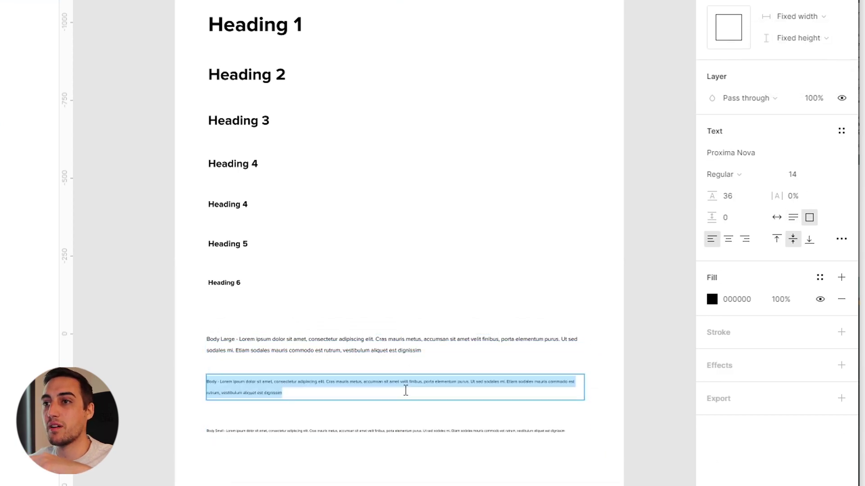
{"action": "left_click", "coordinate": [800, 38]}
{"action": "left_click", "coordinate": [793, 53]}
- Make the Body Small text layer hug its contents in height
{"action": "left_click", "coordinate": [390, 430]}
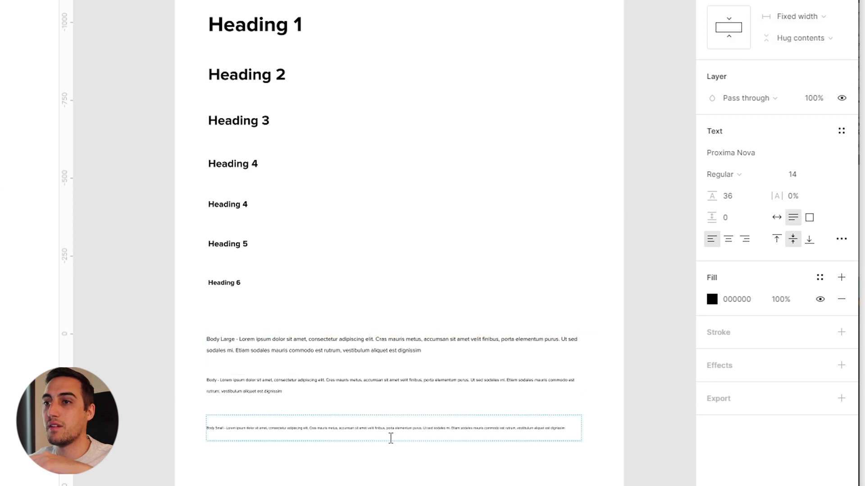
{"action": "double_click", "coordinate": [390, 428]}
{"action": "key", "text": "Escape"}
{"action": "double_click", "coordinate": [378, 429]}
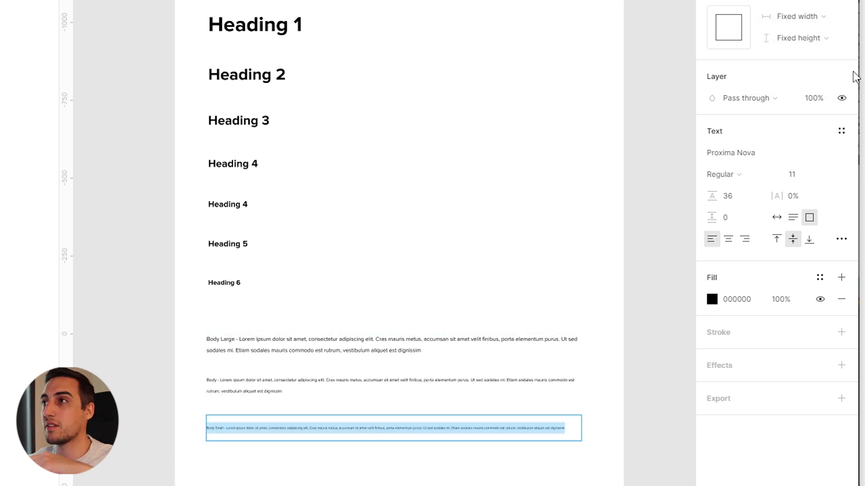
{"action": "left_click", "coordinate": [829, 39]}
{"action": "left_click", "coordinate": [830, 55]}
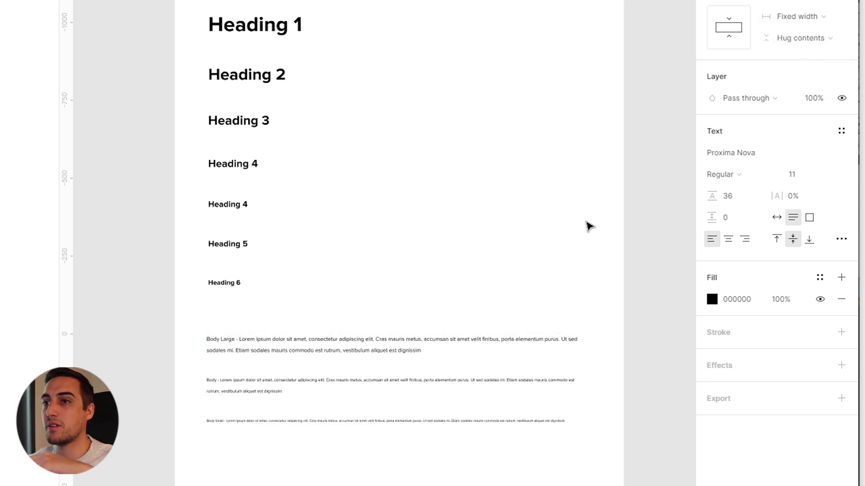
{"action": "left_click", "coordinate": [331, 471]}
{"action": "left_click", "coordinate": [295, 2]}
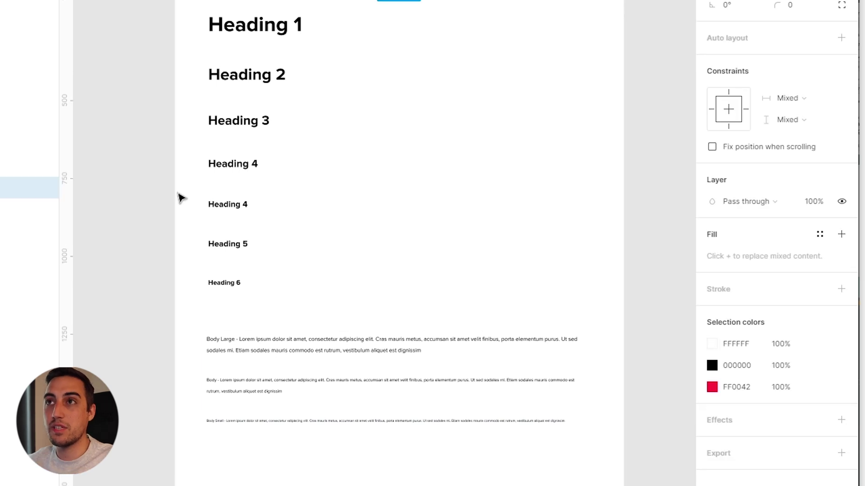
{"action": "key", "text": "Escape"}
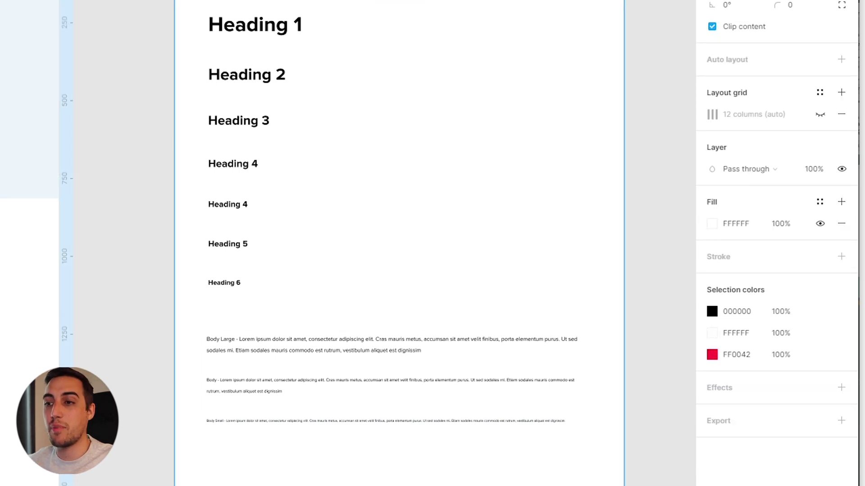
{"action": "key", "text": "Escape"}
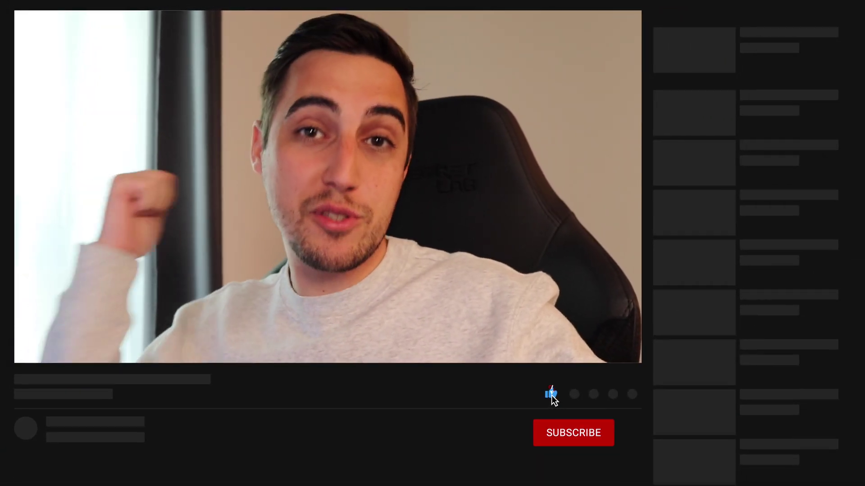
{"action": "left_click", "coordinate": [561, 429]}
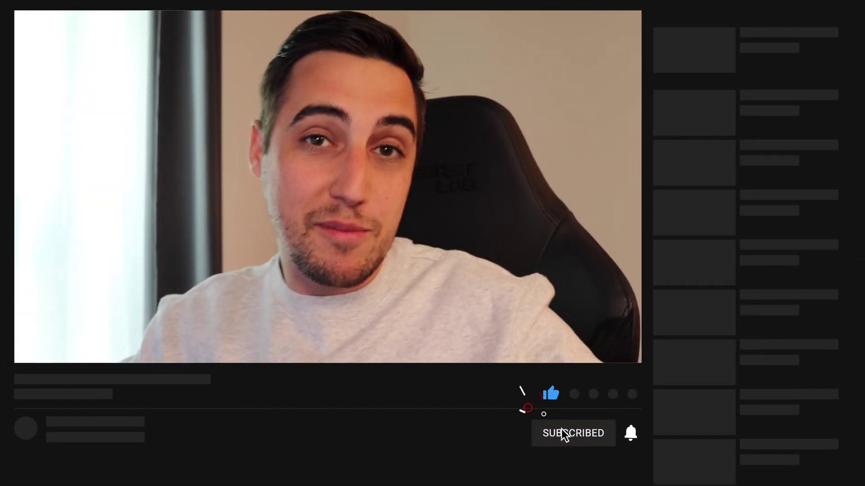
{"action": "left_click", "coordinate": [633, 432]}
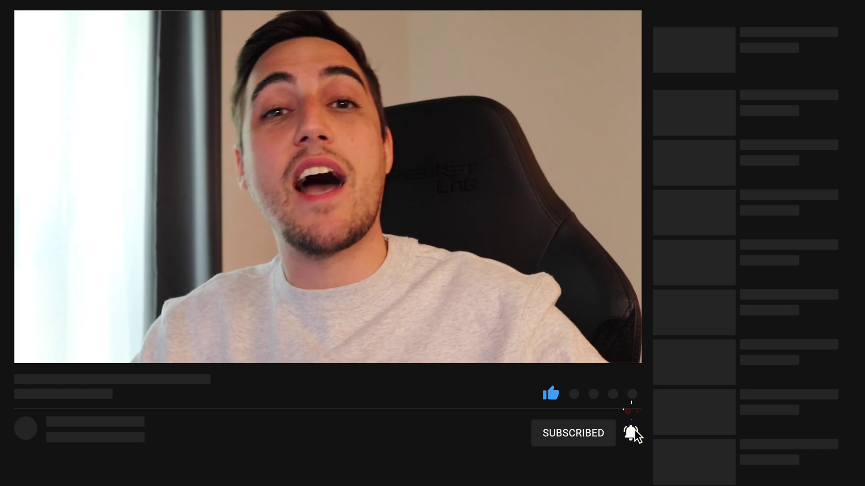